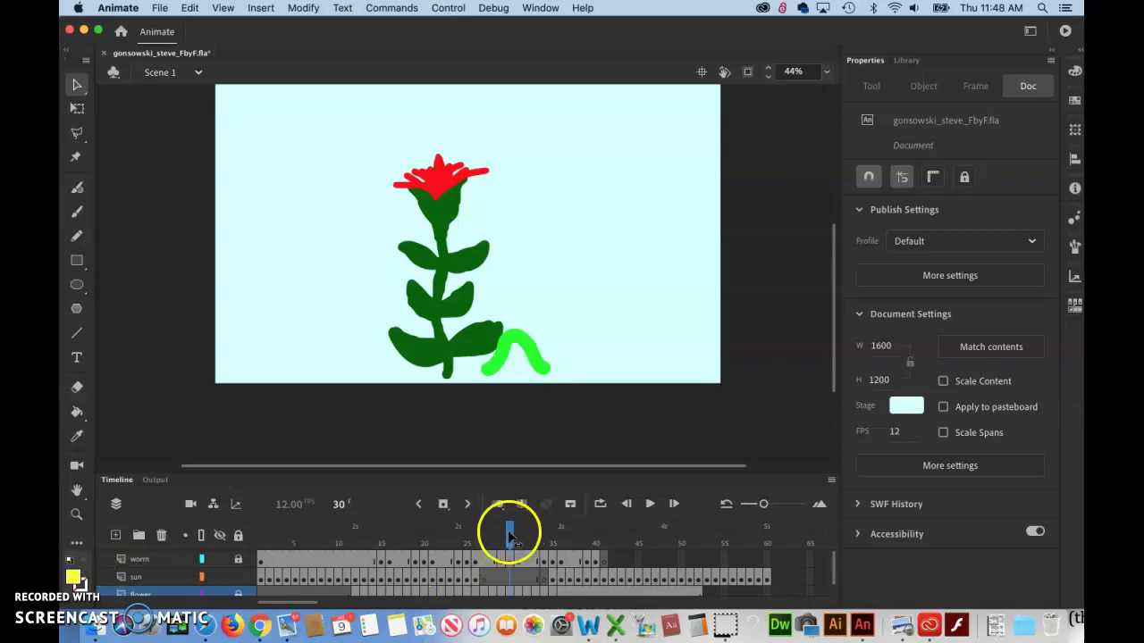
Scrub through frames 33 to 43 to review the flower's growth, ending near frame 34
left_click_drag(509, 535, 544, 533)
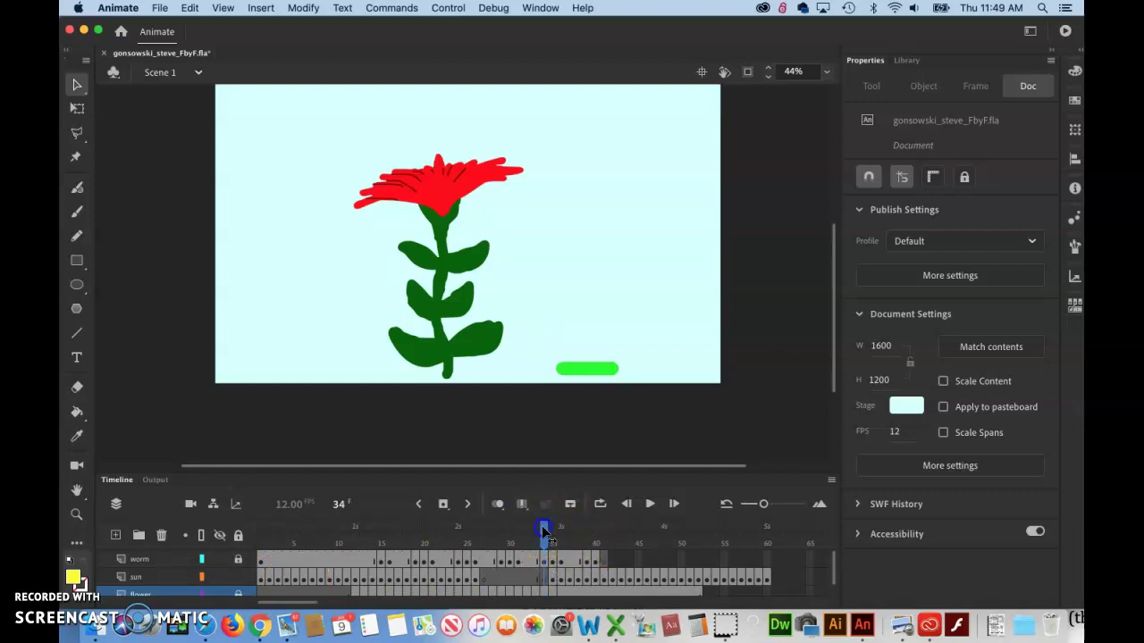
left_click_drag(545, 533, 578, 531)
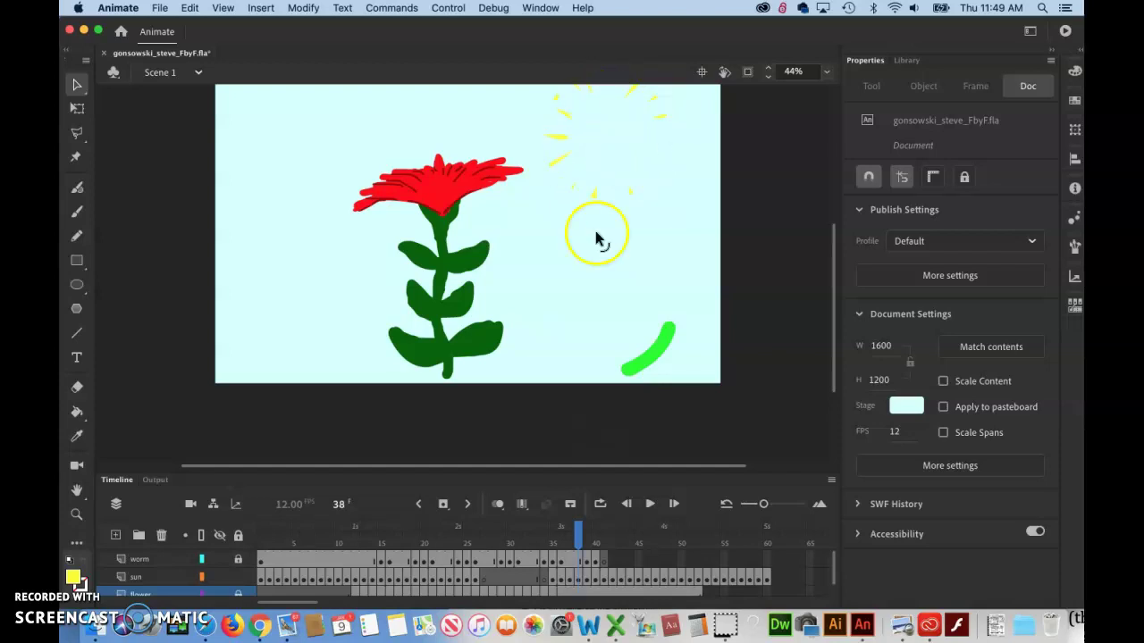
left_click_drag(576, 532, 768, 541)
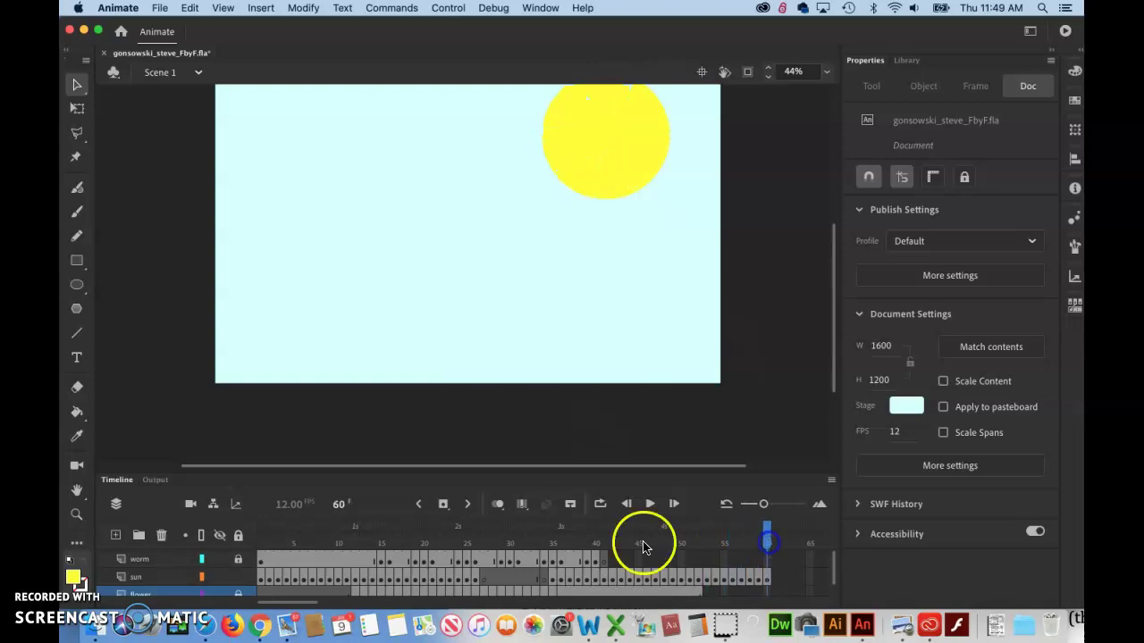
scroll(559, 546, "down", 1)
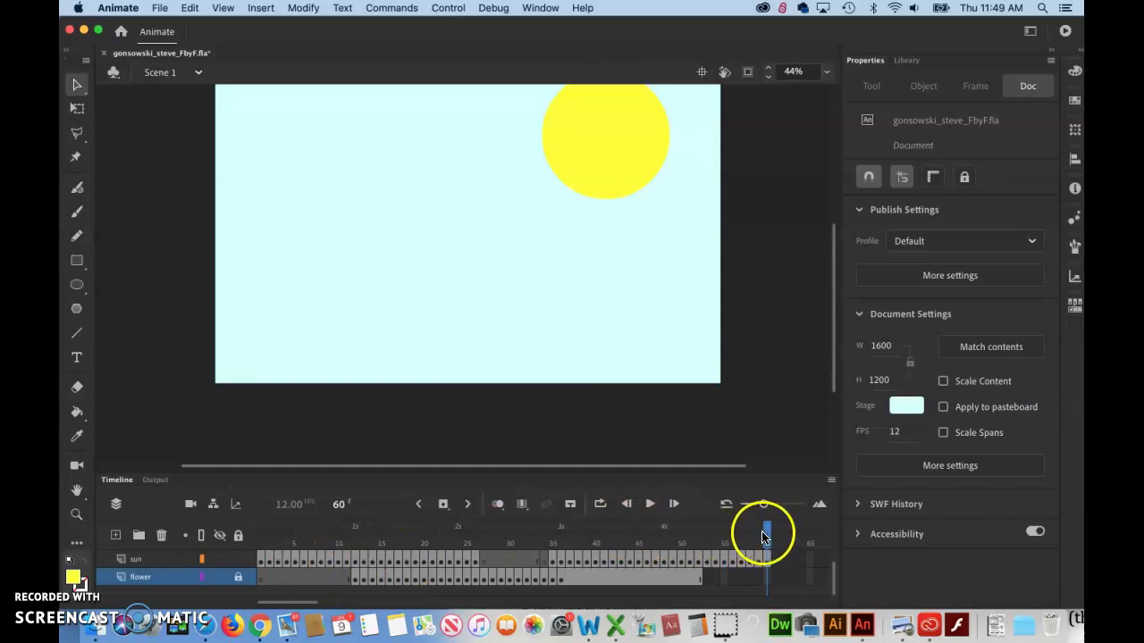
left_click_drag(764, 531, 638, 534)
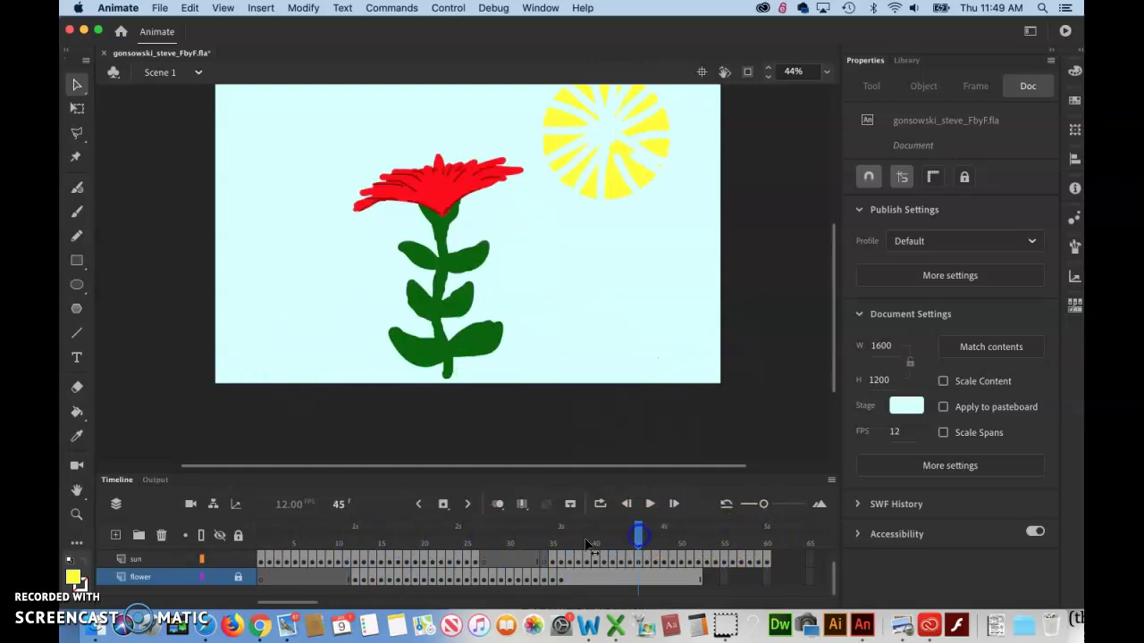
Select flower frames 35–58 and apply Modify > Timeline > Reverse Frames
mouse_move(354, 581)
left_mouse_down()
mouse_move(306, 577)
mouse_move(354, 580)
left_mouse_up()
left_click(89, 574)
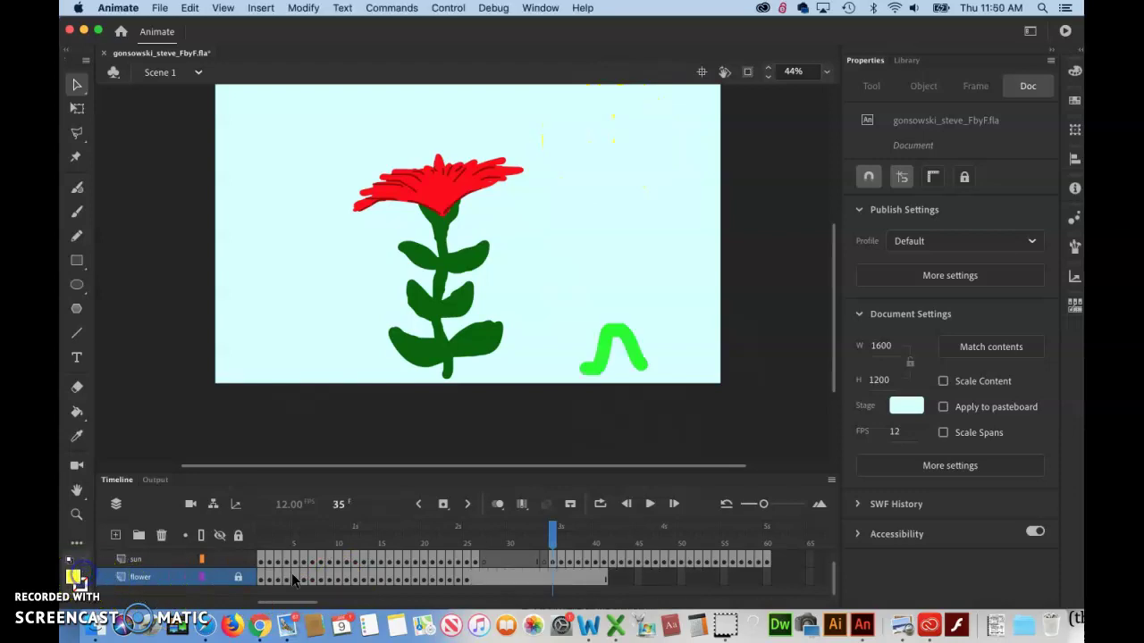
mouse_move(268, 579)
left_mouse_down()
mouse_move(211, 577)
mouse_move(262, 577)
left_mouse_up()
left_click(256, 573)
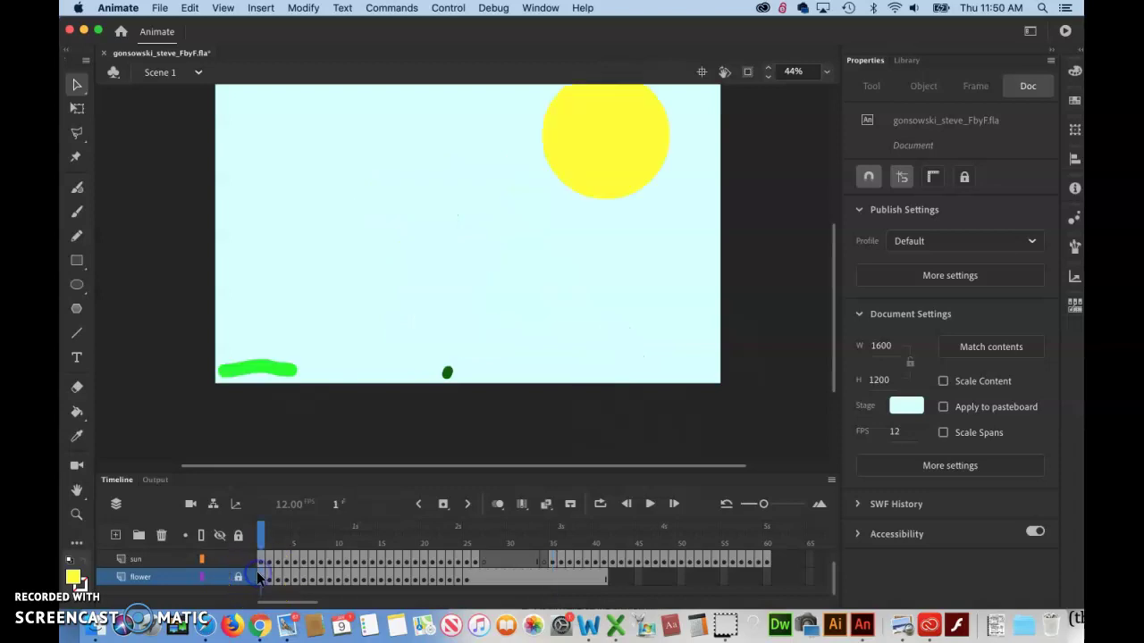
left_click_drag(256, 577, 289, 579)
left_click(264, 579)
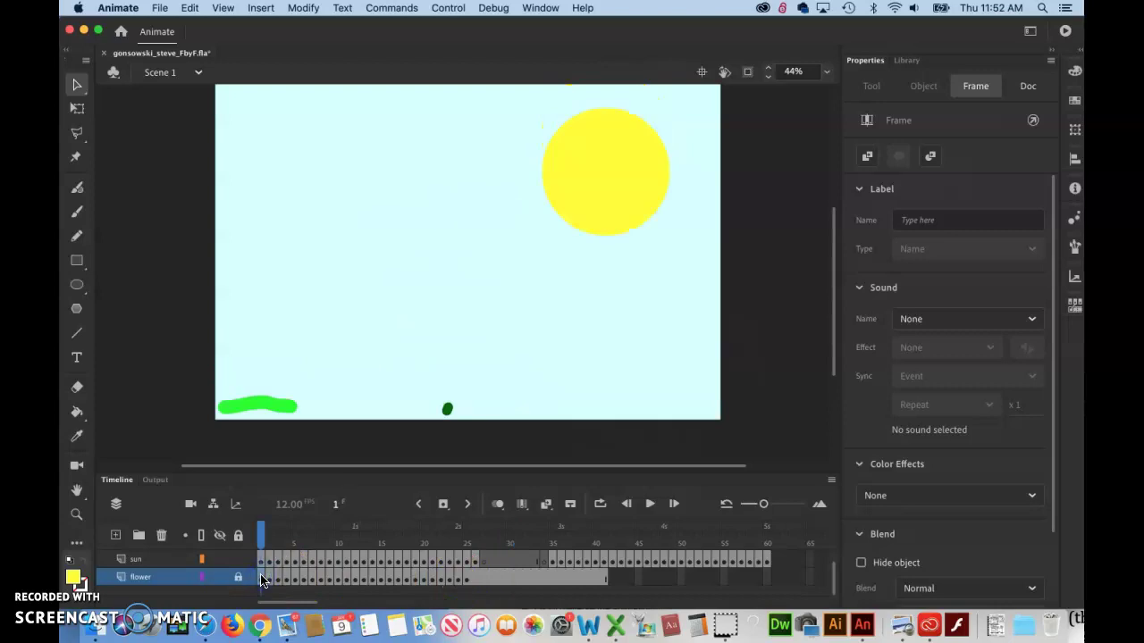
left_click_drag(261, 581, 632, 577)
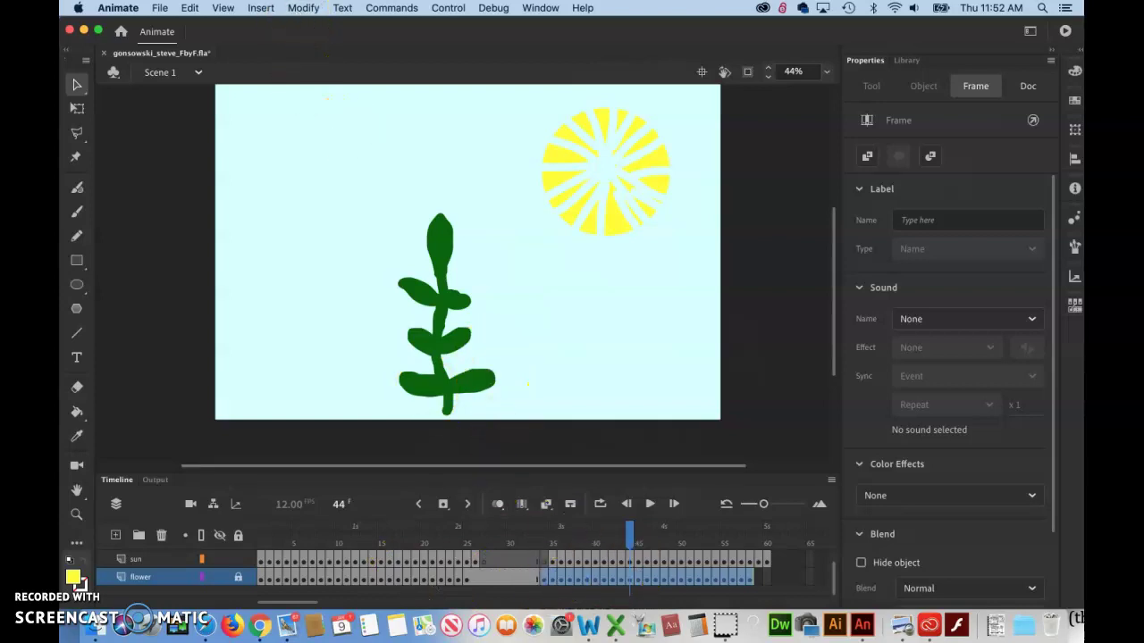
left_click(303, 8)
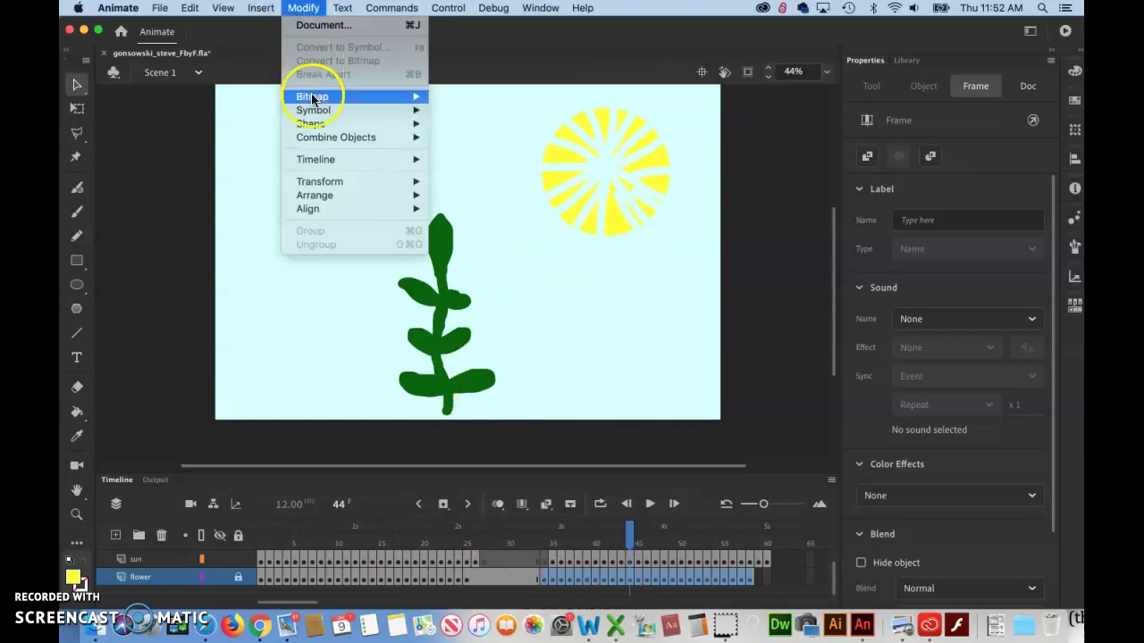
mouse_move(320, 160)
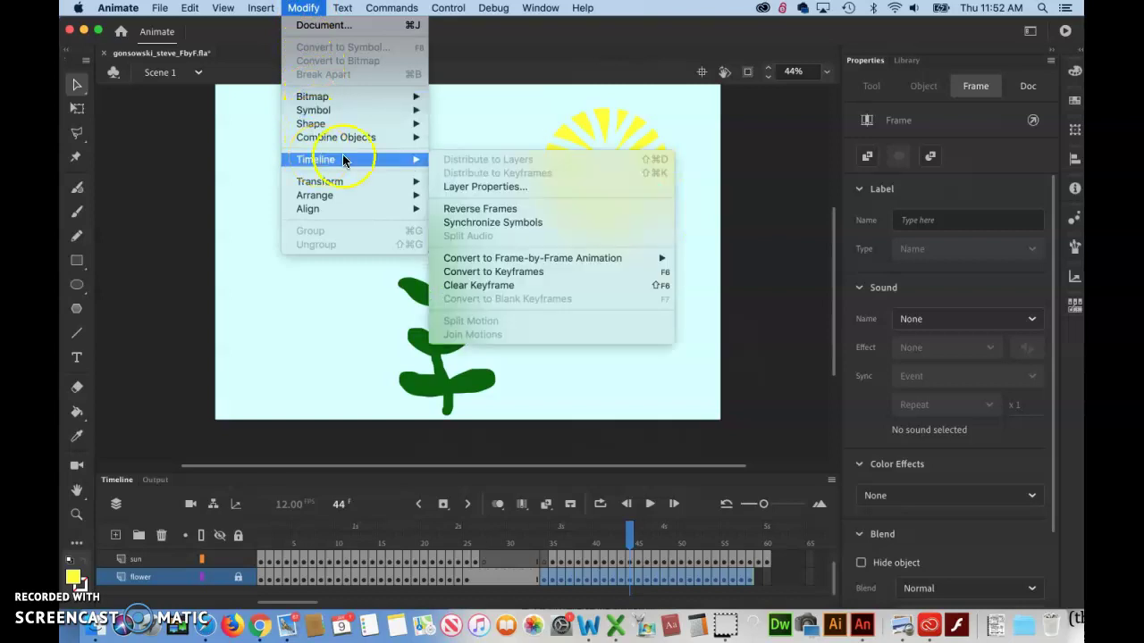
left_click(480, 208)
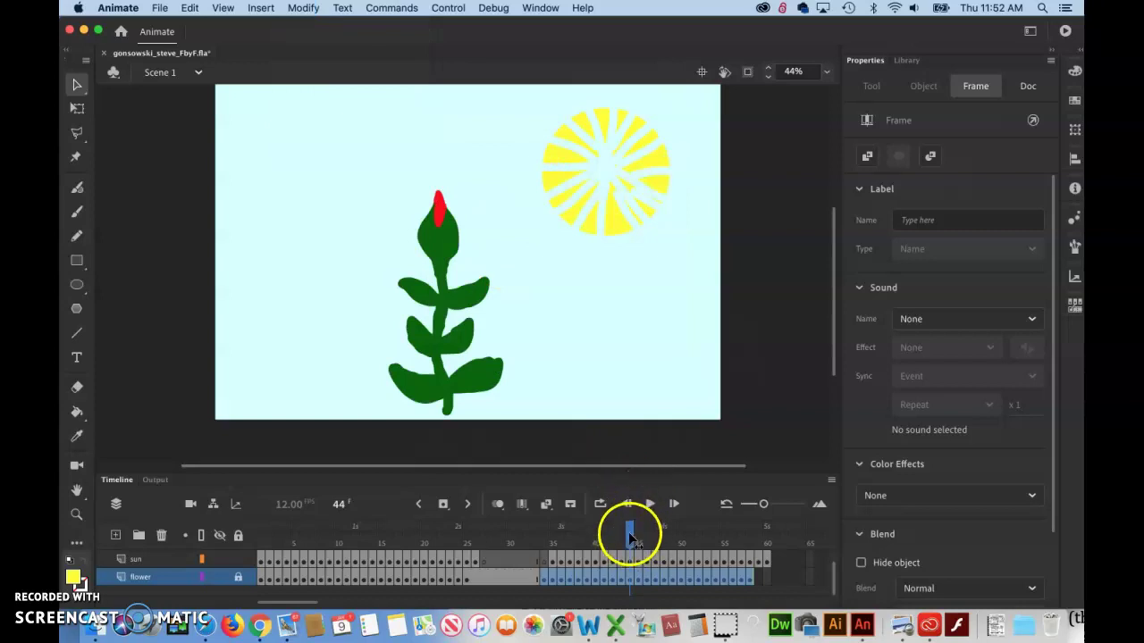
mouse_move(630, 533)
left_mouse_down()
mouse_move(438, 542)
mouse_move(541, 538)
mouse_move(766, 570)
left_mouse_up()
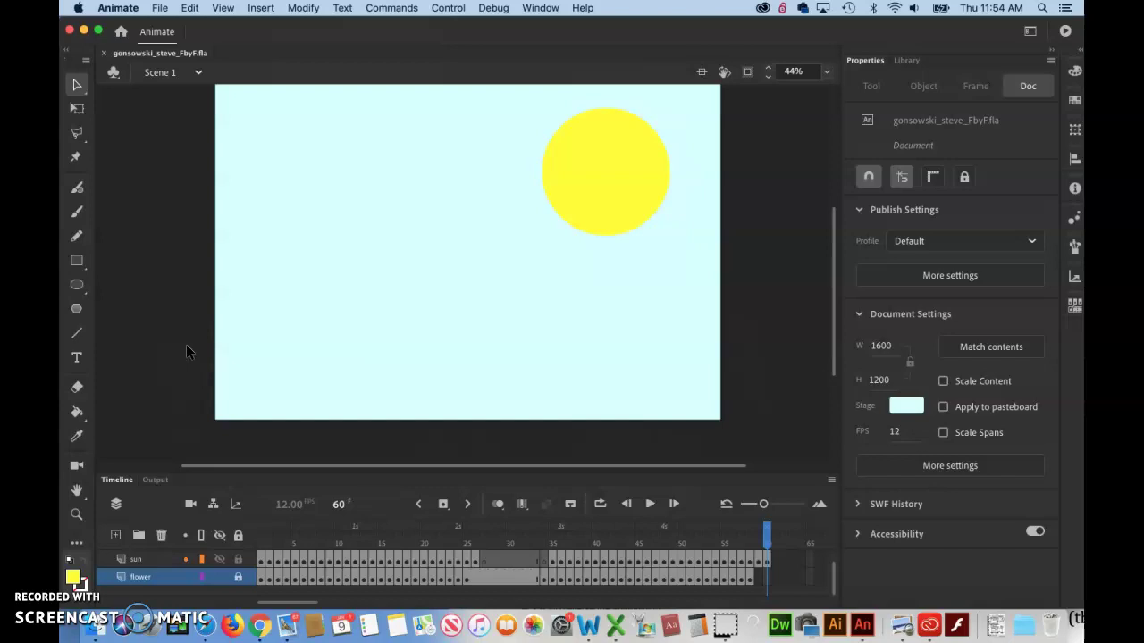
key("super+Return")
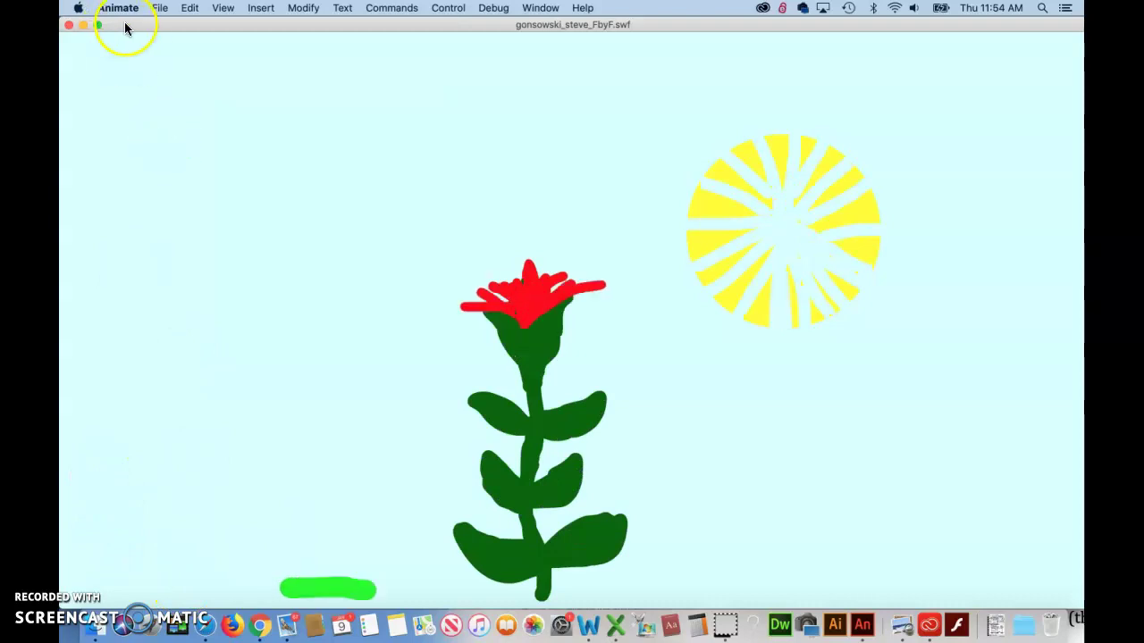
left_click(178, 22)
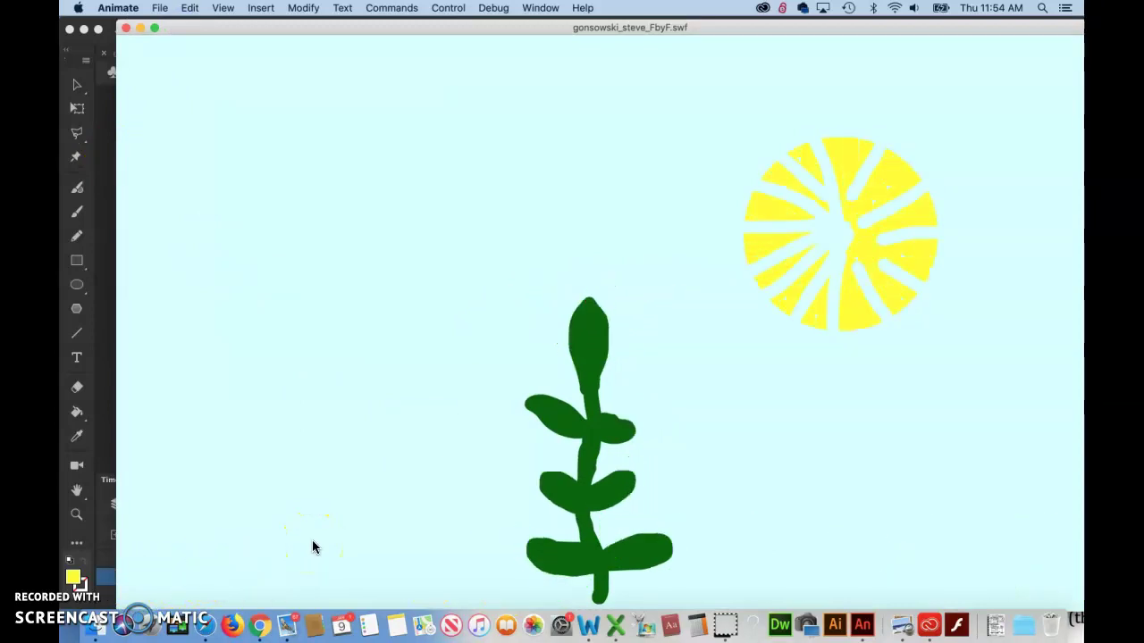
left_click(126, 29)
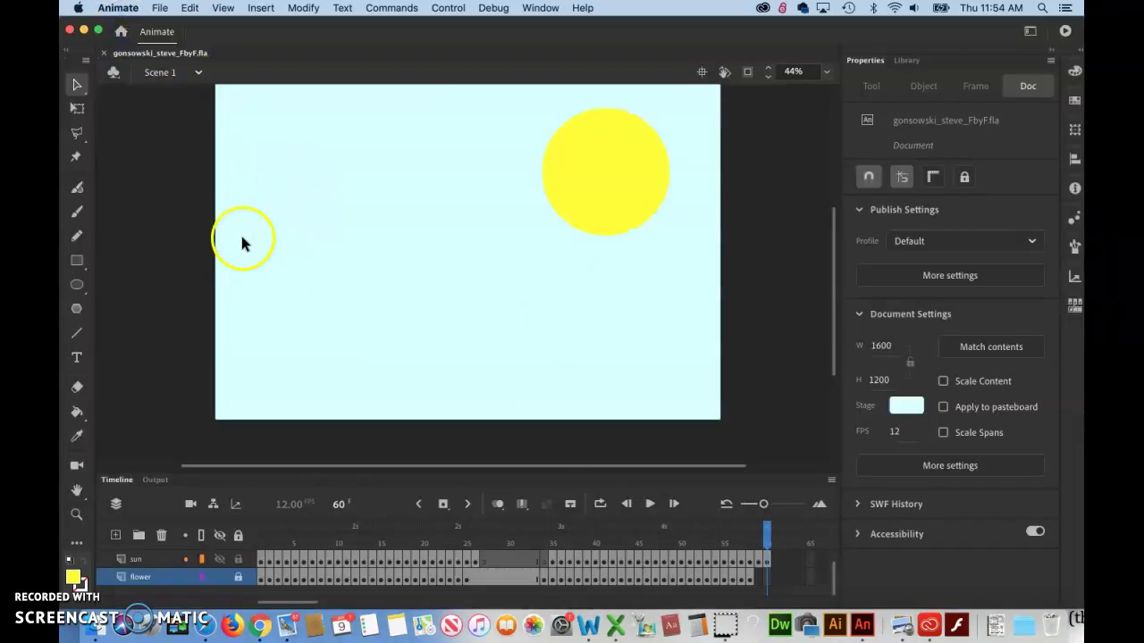
Zoom the stage out to 22% to see the whole stage
left_click(404, 326)
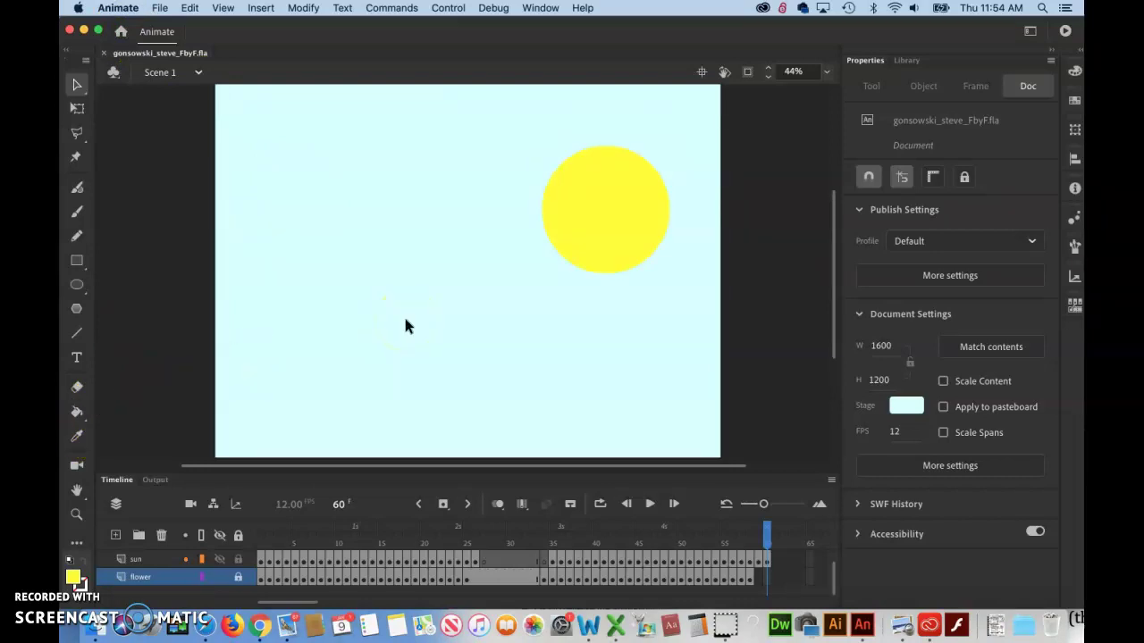
key("super+minus")
left_click(378, 248)
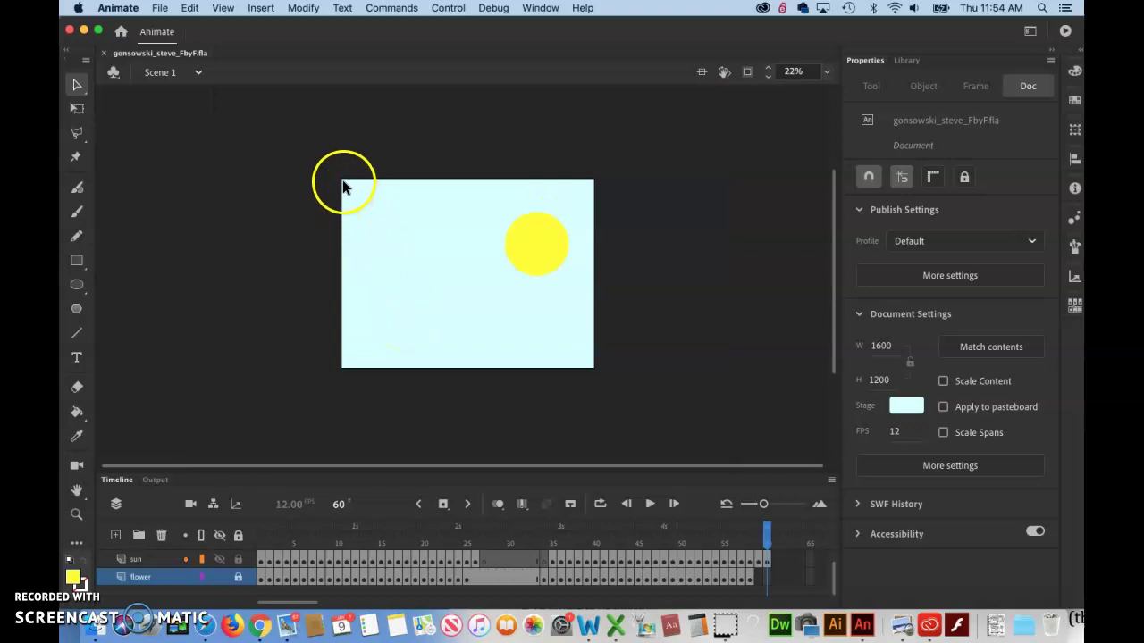
left_click(355, 312)
left_click(354, 298)
left_click(364, 247)
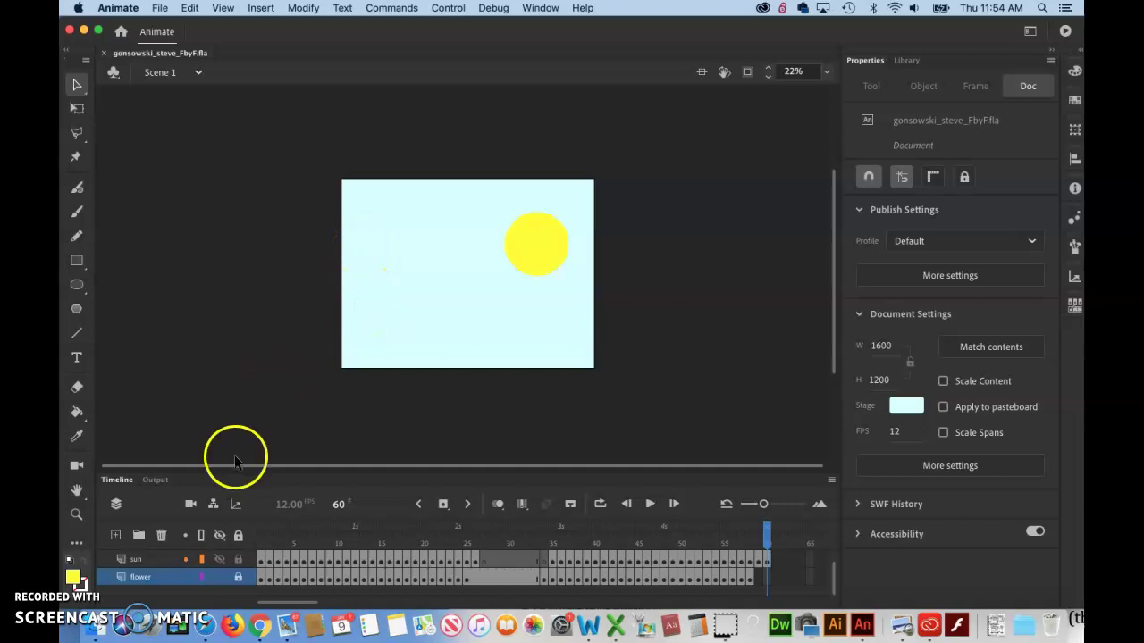
With the sun layer selected, add a new empty layer, Layer_4
left_click(142, 563)
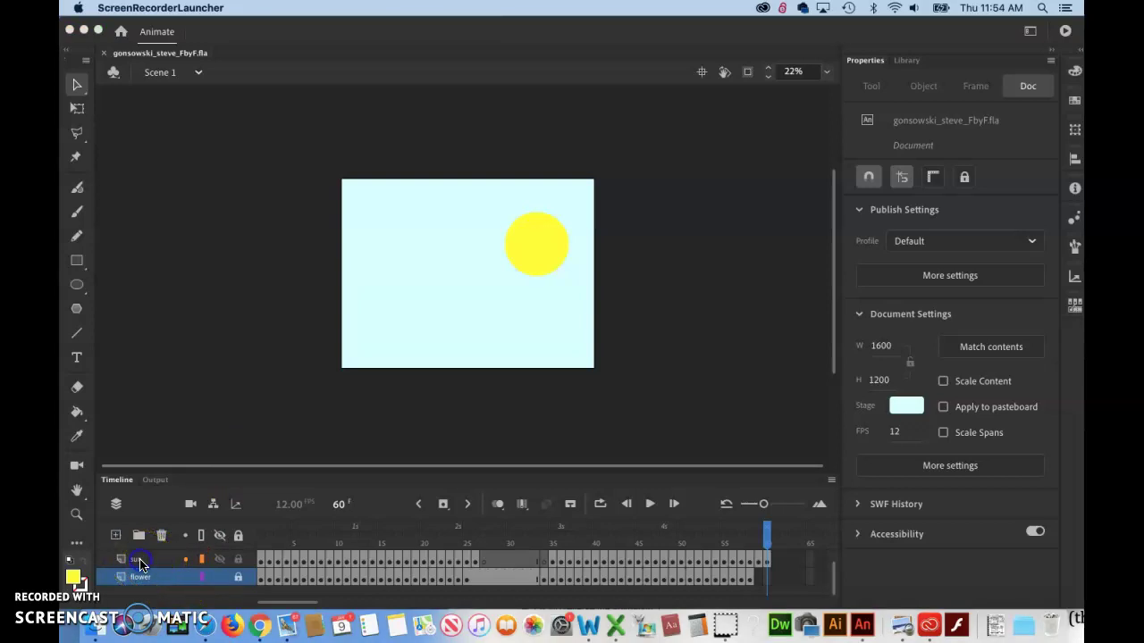
left_click(115, 536)
left_click(115, 537)
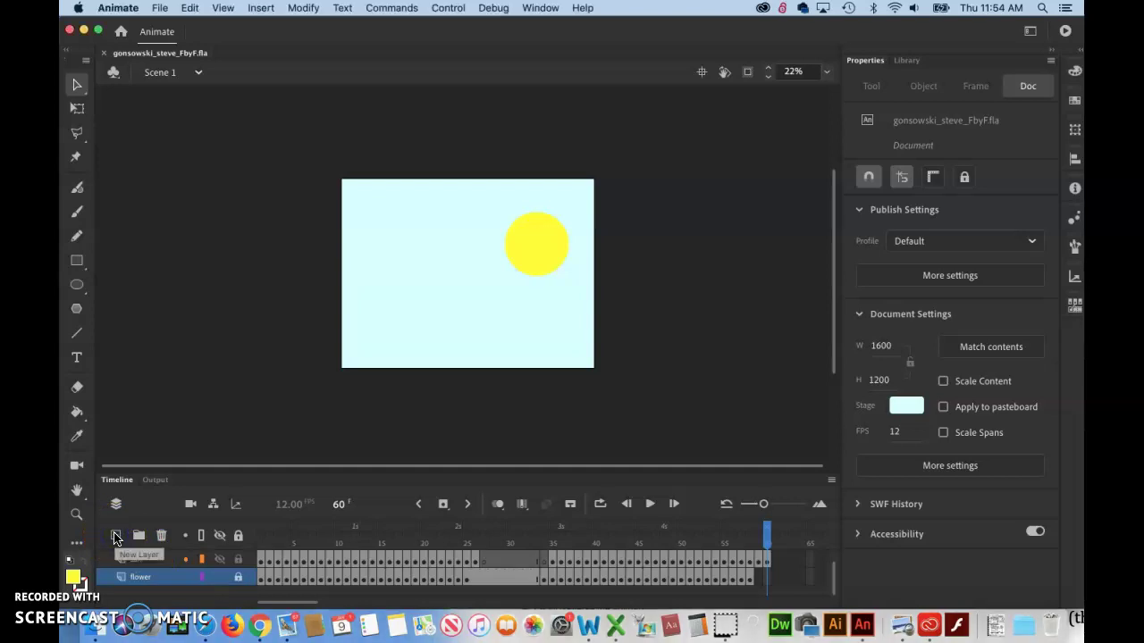
left_click(115, 536)
double_click(153, 576)
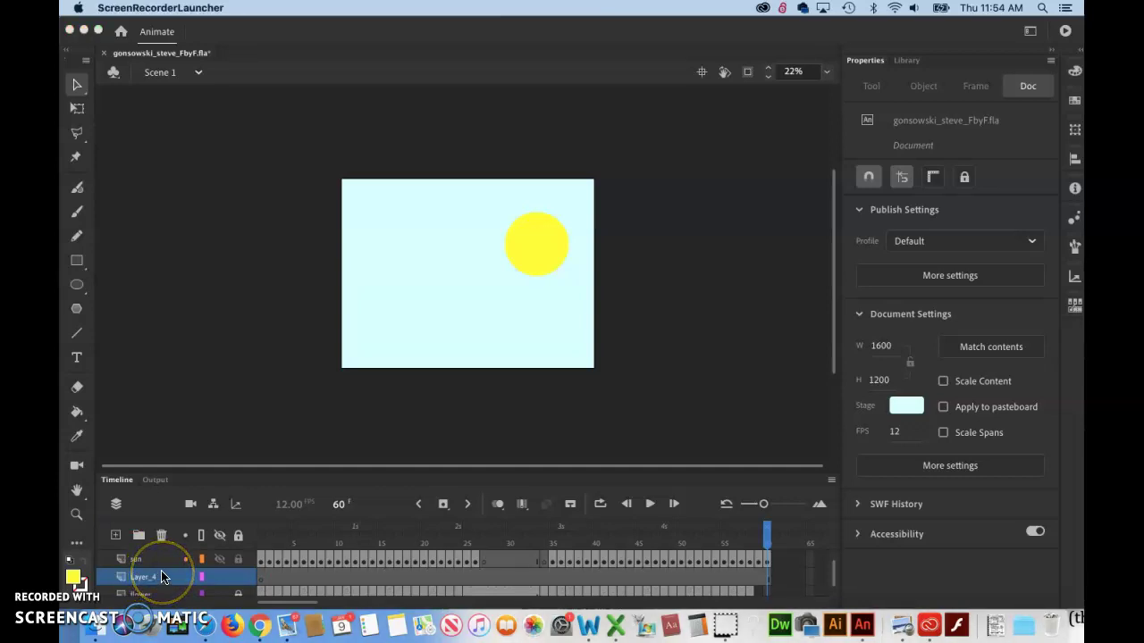
left_click(201, 565)
left_click(260, 581)
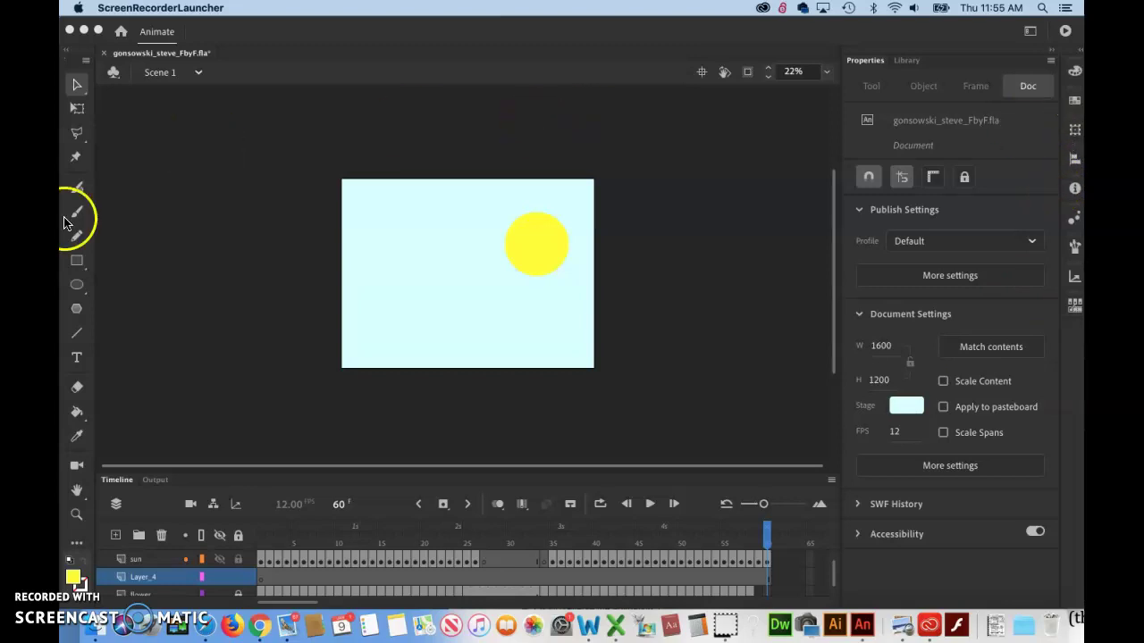
On Layer_4, draw a blue-filled, no-stroke rectangle from the stage's top-left corner across the stage
left_click(77, 261)
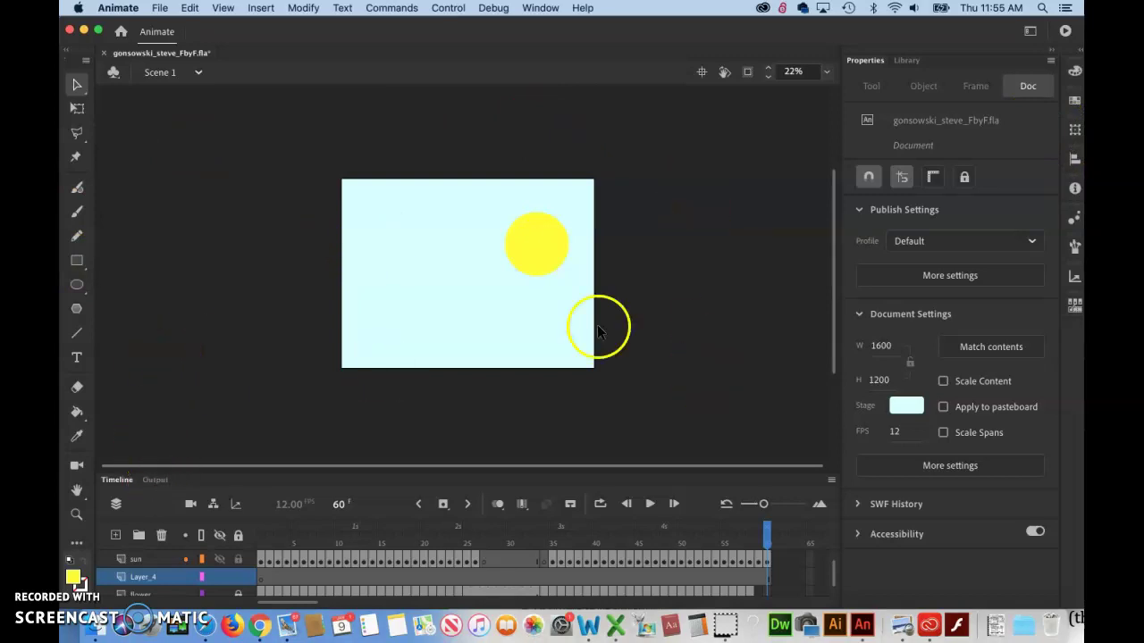
left_click(871, 88)
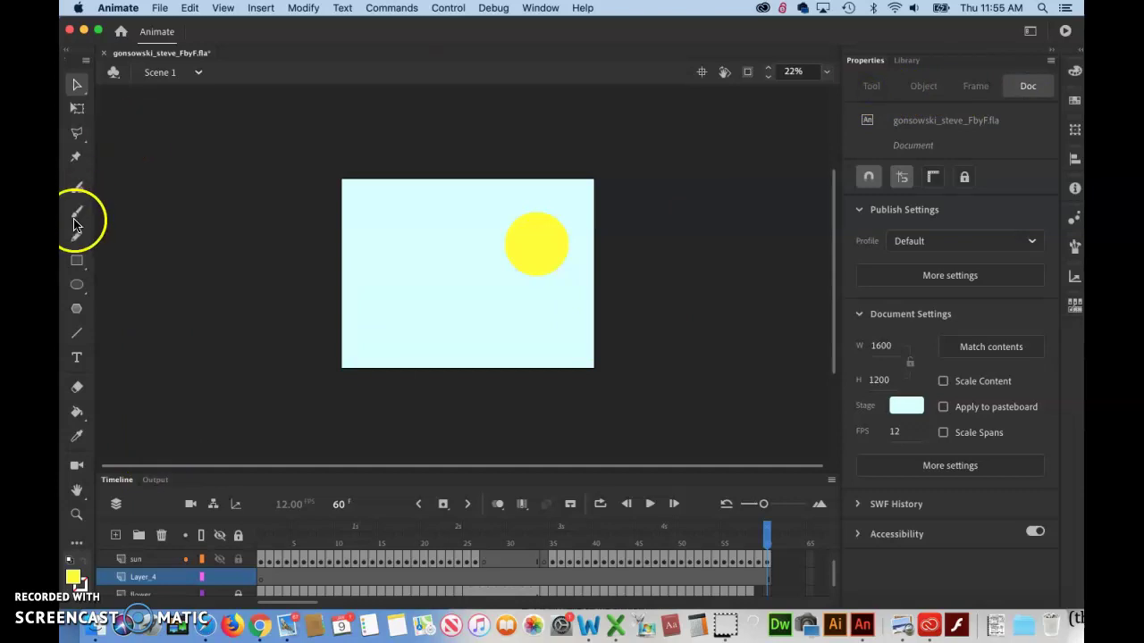
left_click(76, 261)
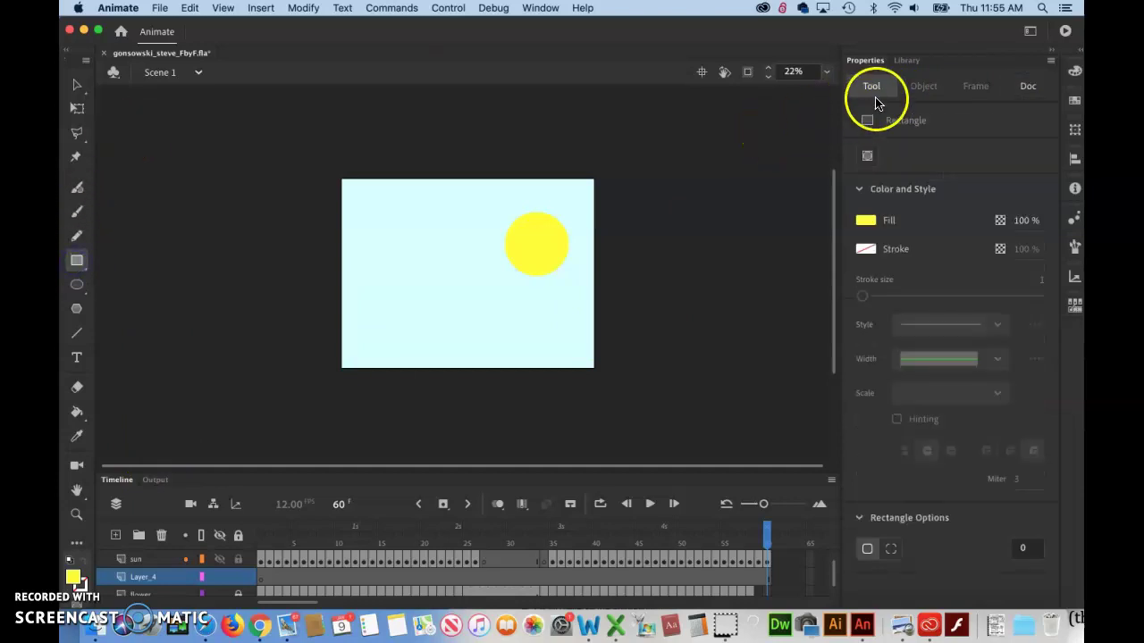
left_click(867, 220)
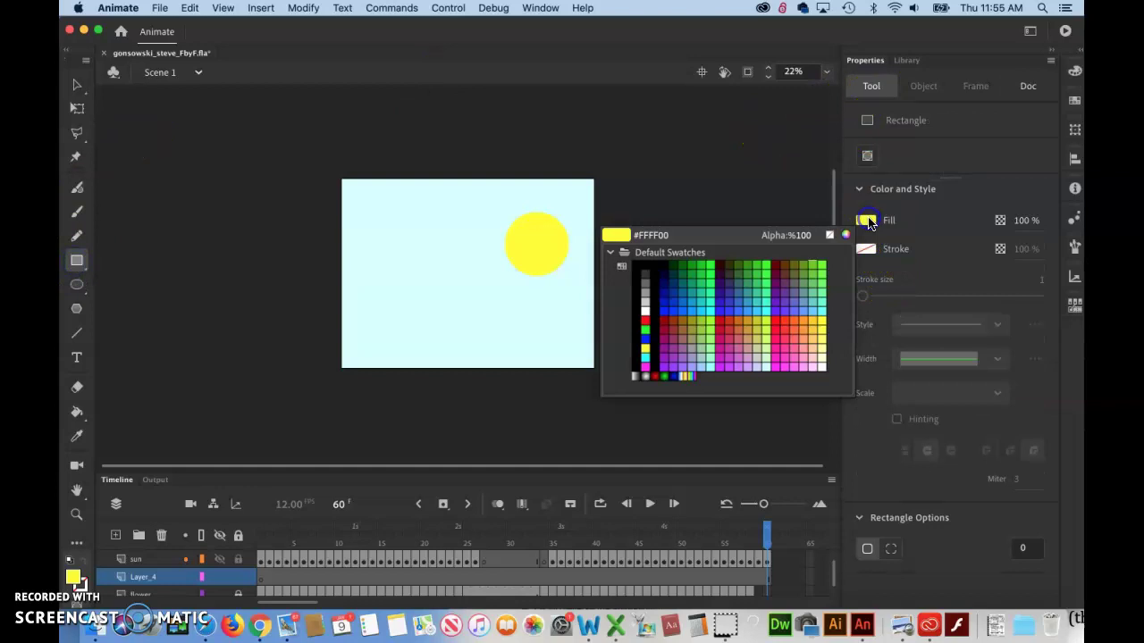
left_click(647, 337)
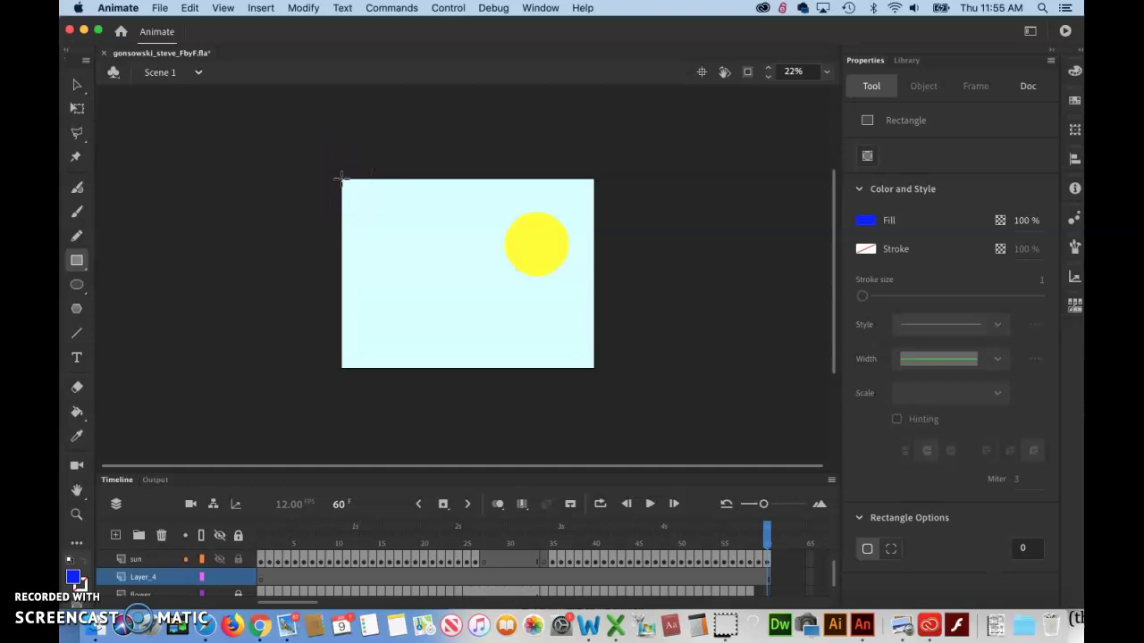
key("super+equal")
key("super+minus")
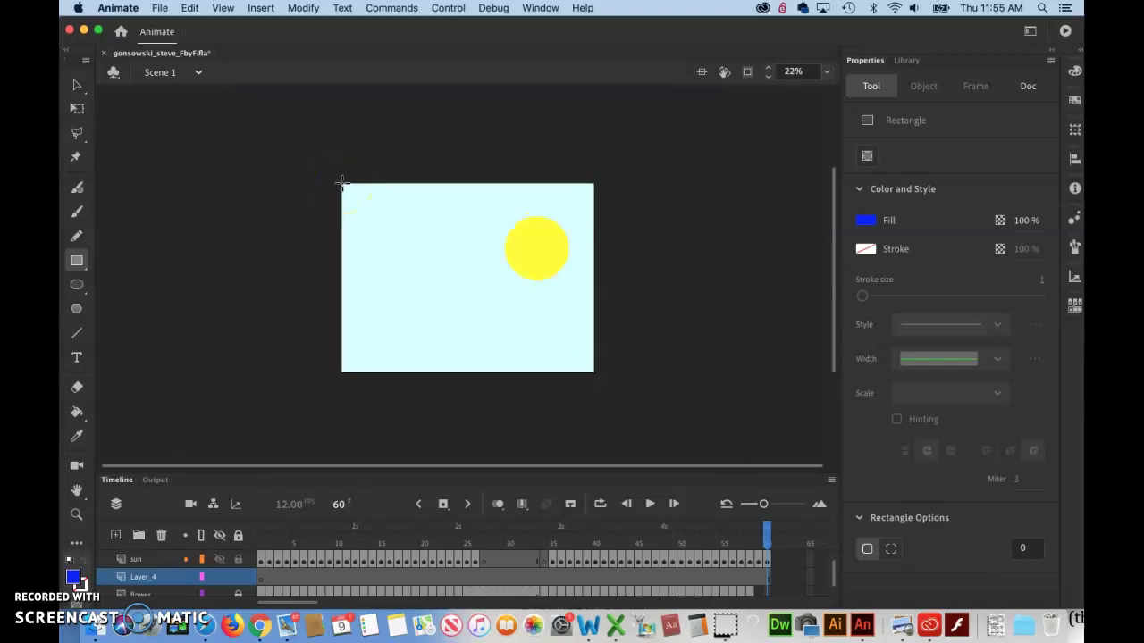
left_click_drag(425, 233, 595, 374)
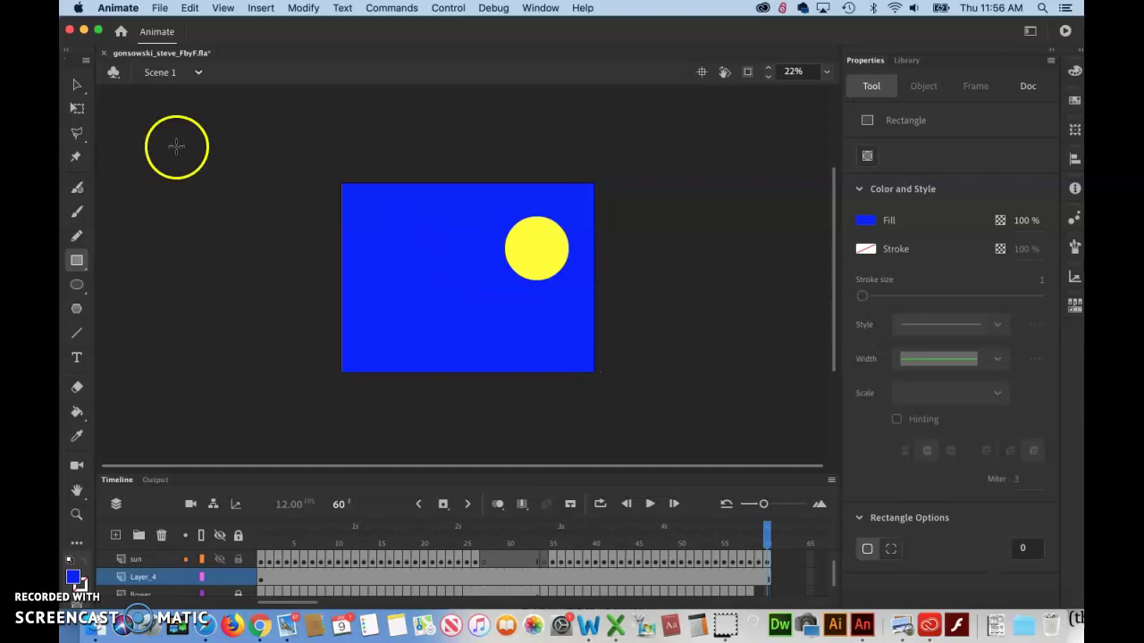
Check the blue rectangle's W/H/X/Y against the 1600×1200 stage, deselect it, and scrub back to frame 12
left_click(75, 86)
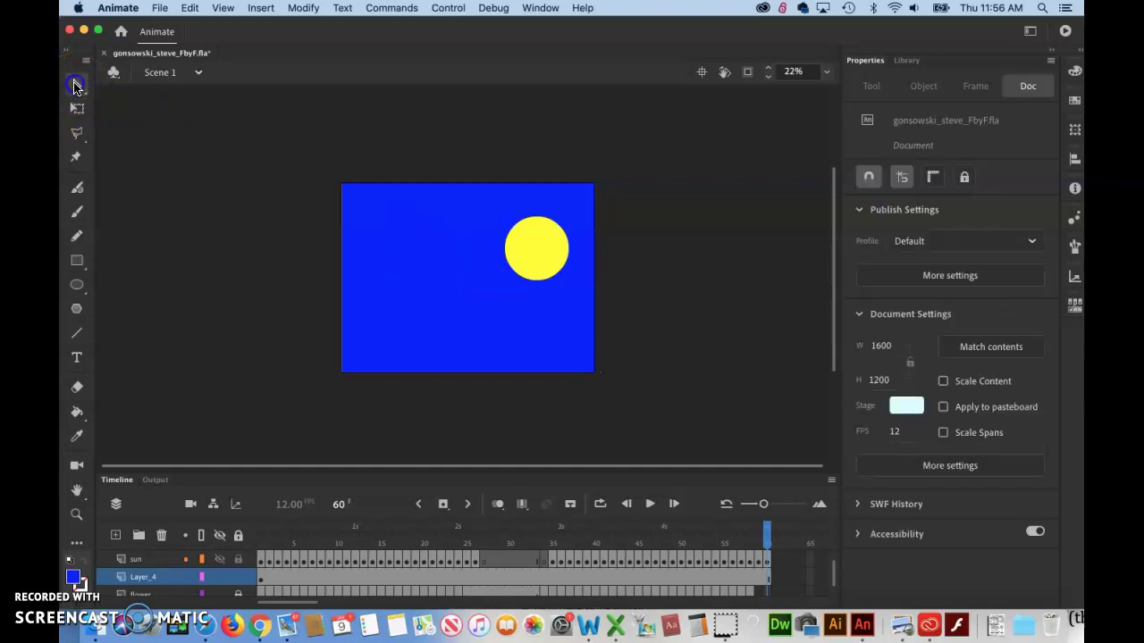
left_click(372, 256)
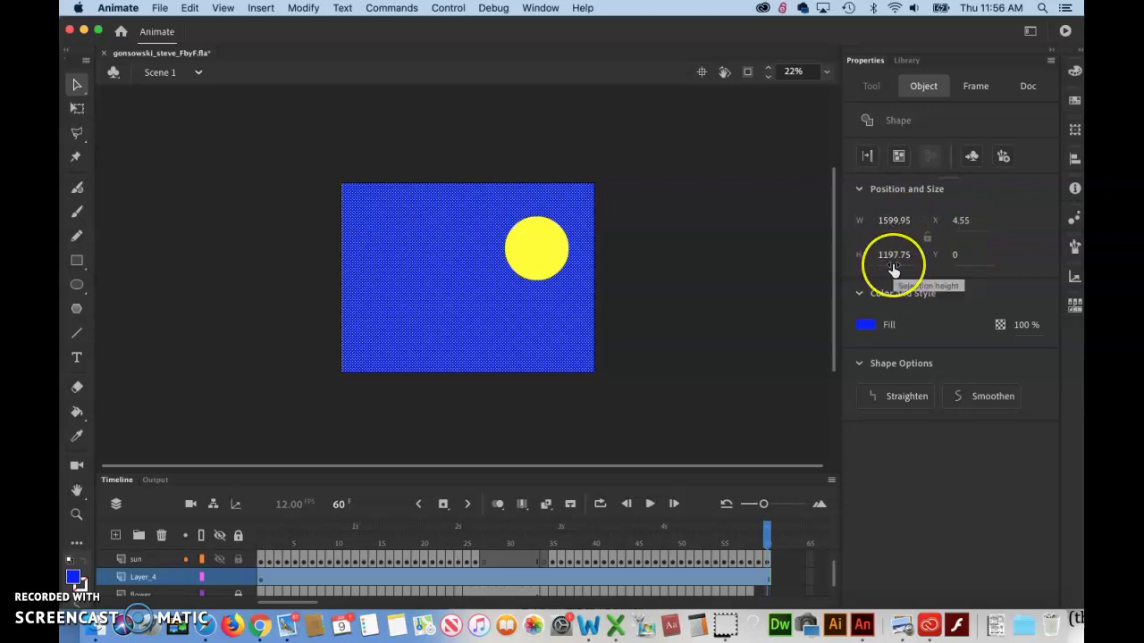
left_click(225, 303)
left_click(76, 87)
left_click(203, 312)
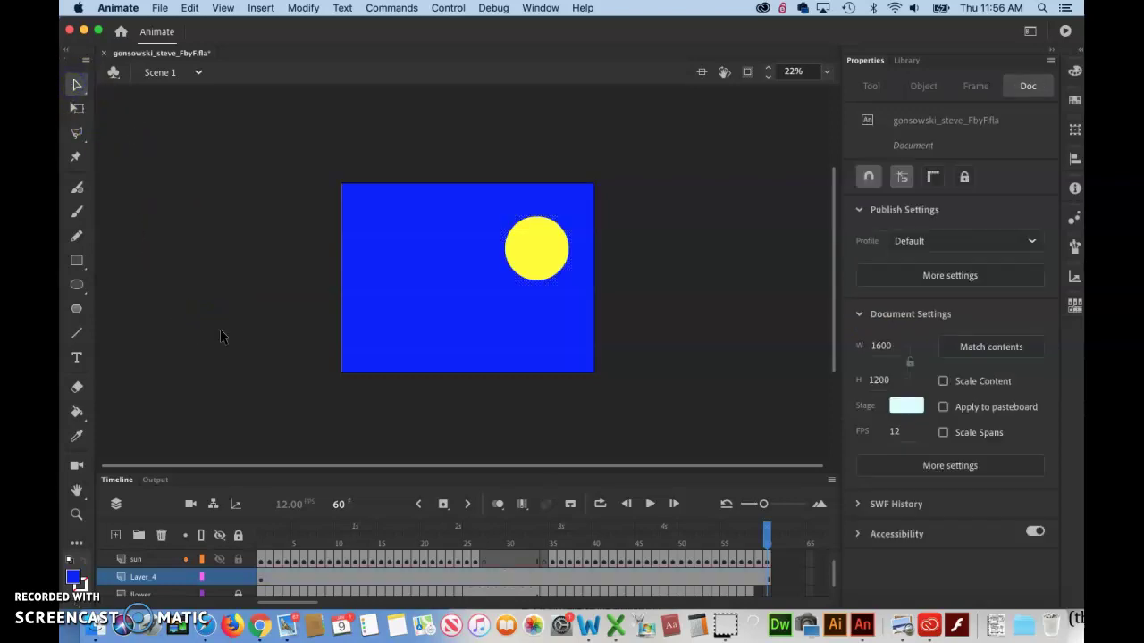
scroll(220, 329, "down", 5)
scroll(220, 329, "up", 4)
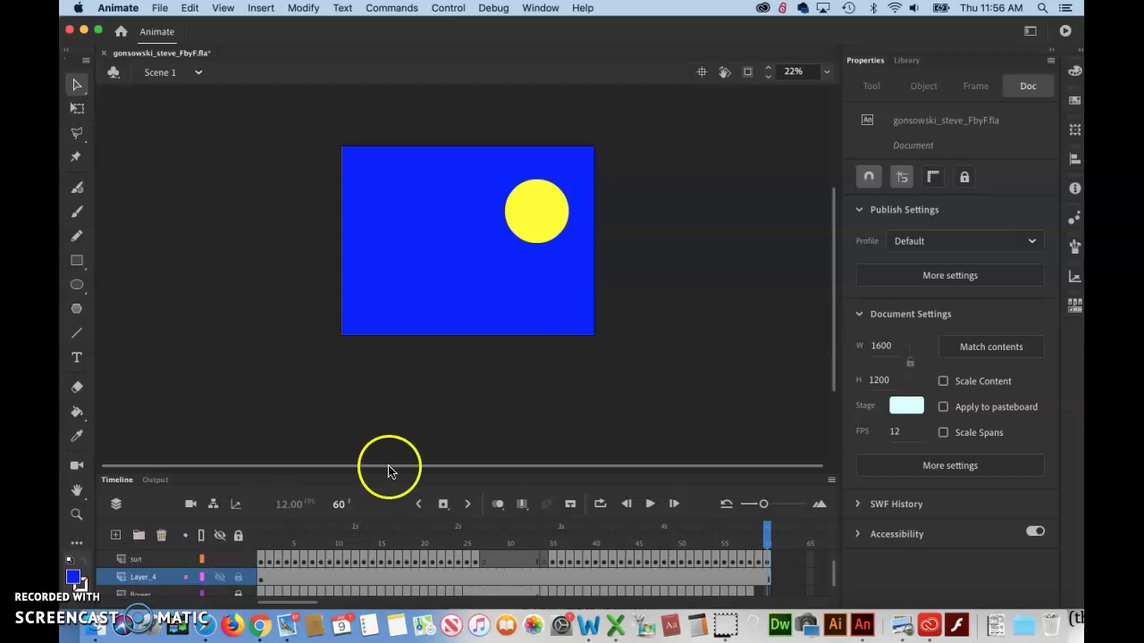
mouse_move(766, 529)
left_mouse_down()
mouse_move(383, 547)
mouse_move(572, 551)
mouse_move(304, 549)
mouse_move(345, 549)
left_mouse_up()
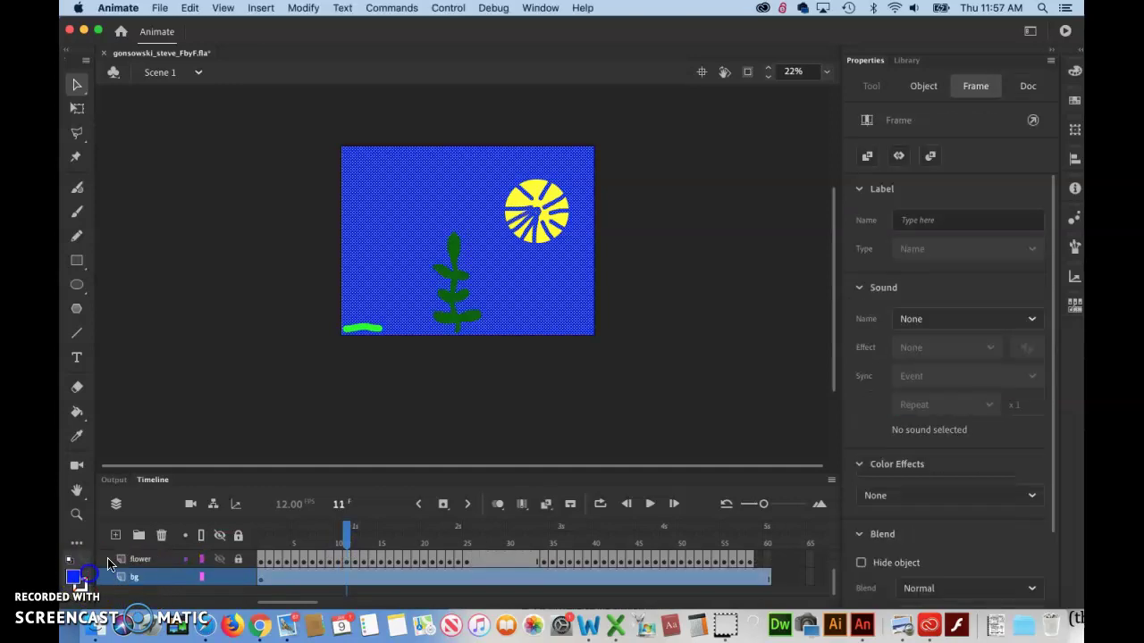
Run Test Movie and narrow the SWF player window, moving it left beside the workspace
left_click(260, 403)
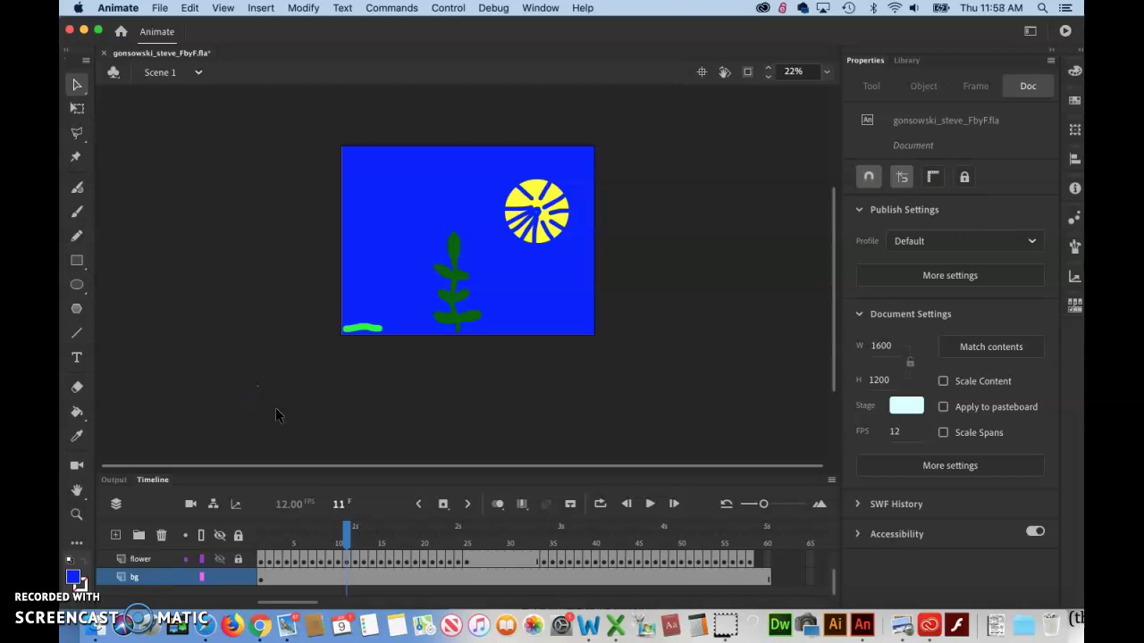
key("super+Return")
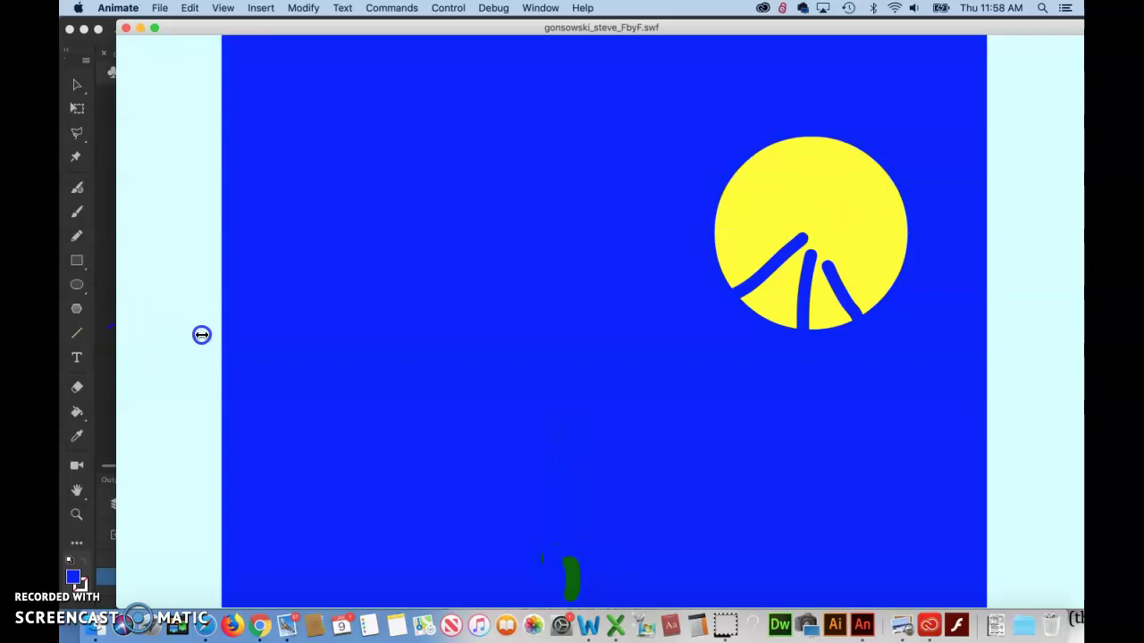
left_click_drag(204, 334, 314, 342)
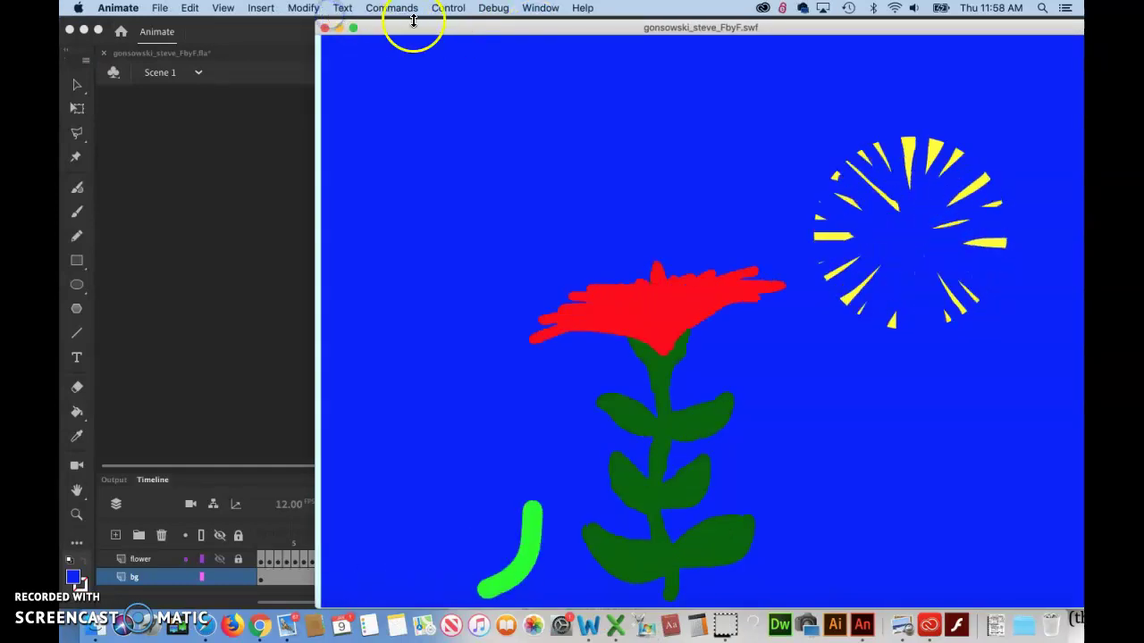
left_click_drag(437, 30, 288, 28)
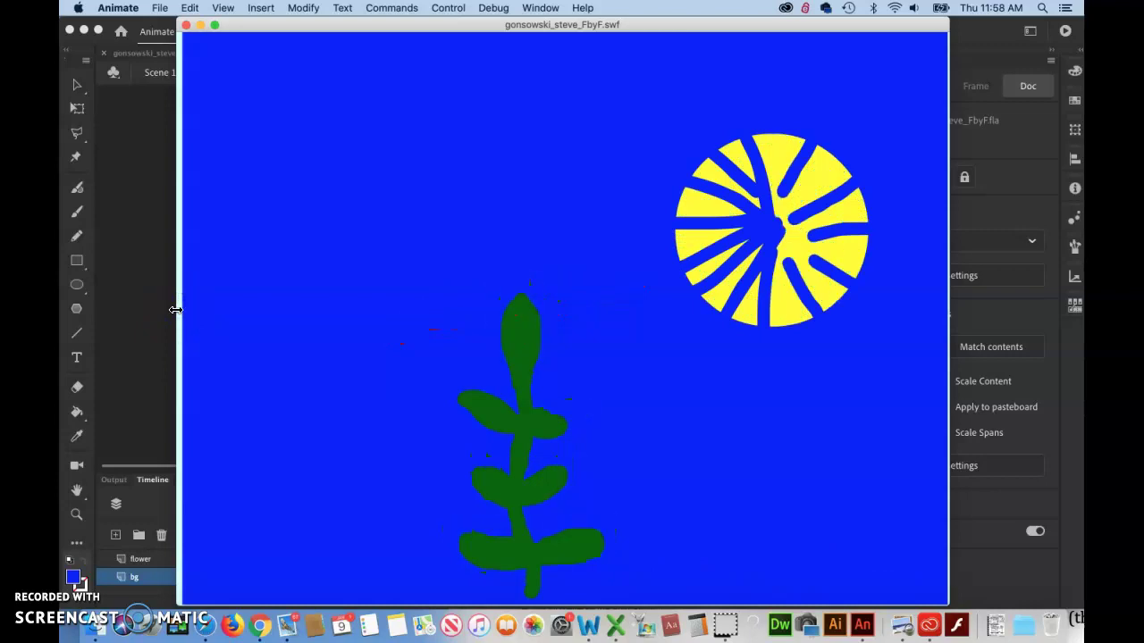
left_click_drag(178, 309, 206, 314)
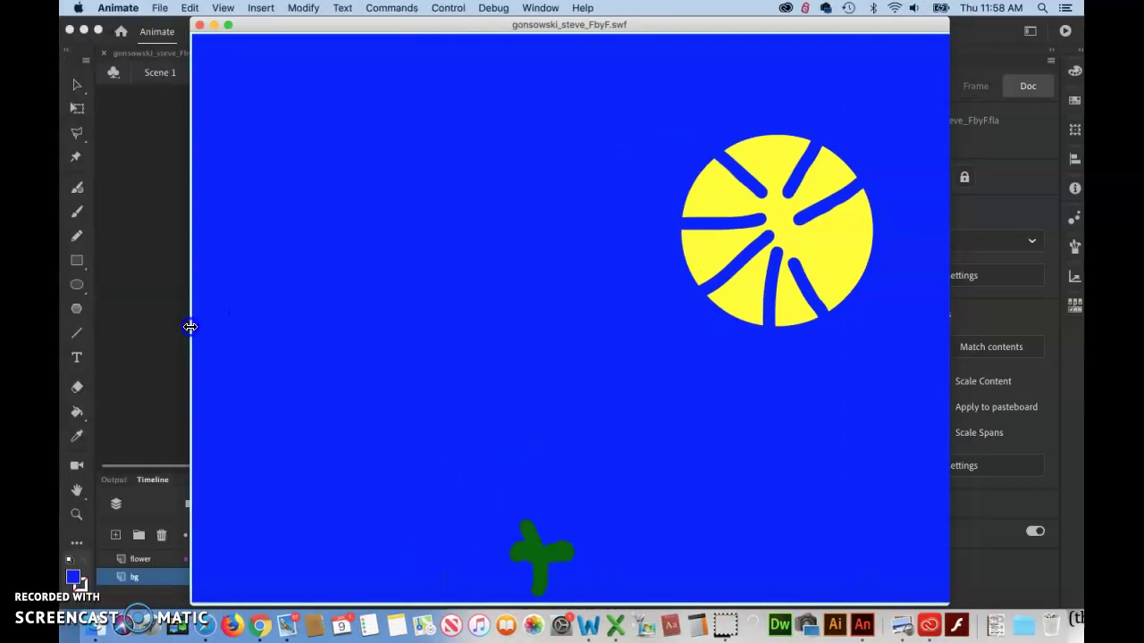
Run the test movie again and move the player window left and narrower
left_click(84, 523)
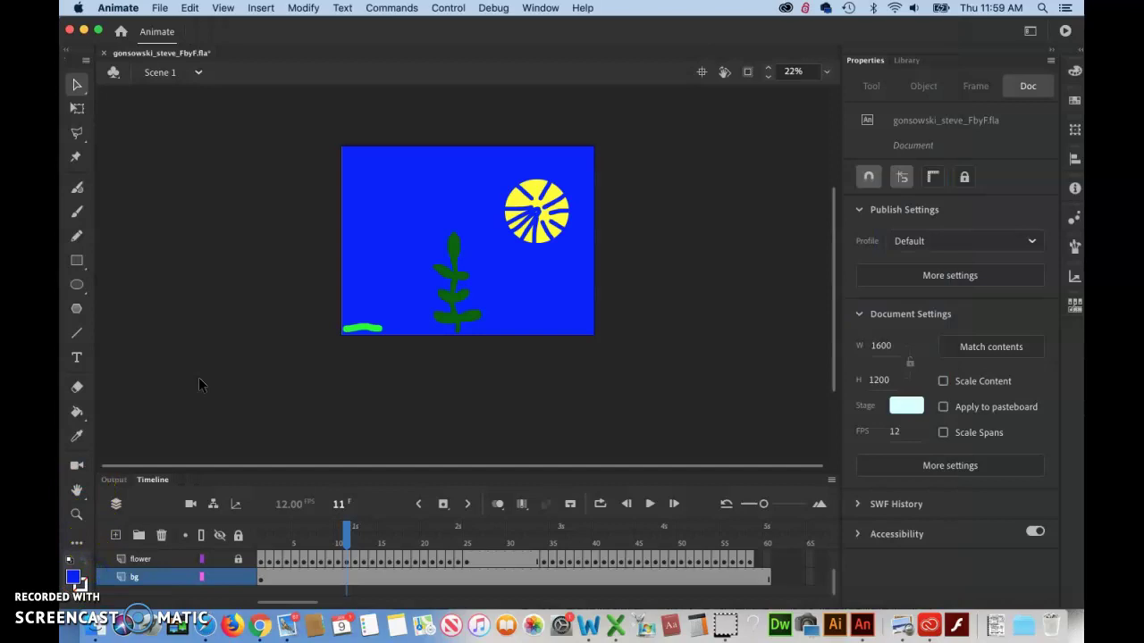
key("super+Return")
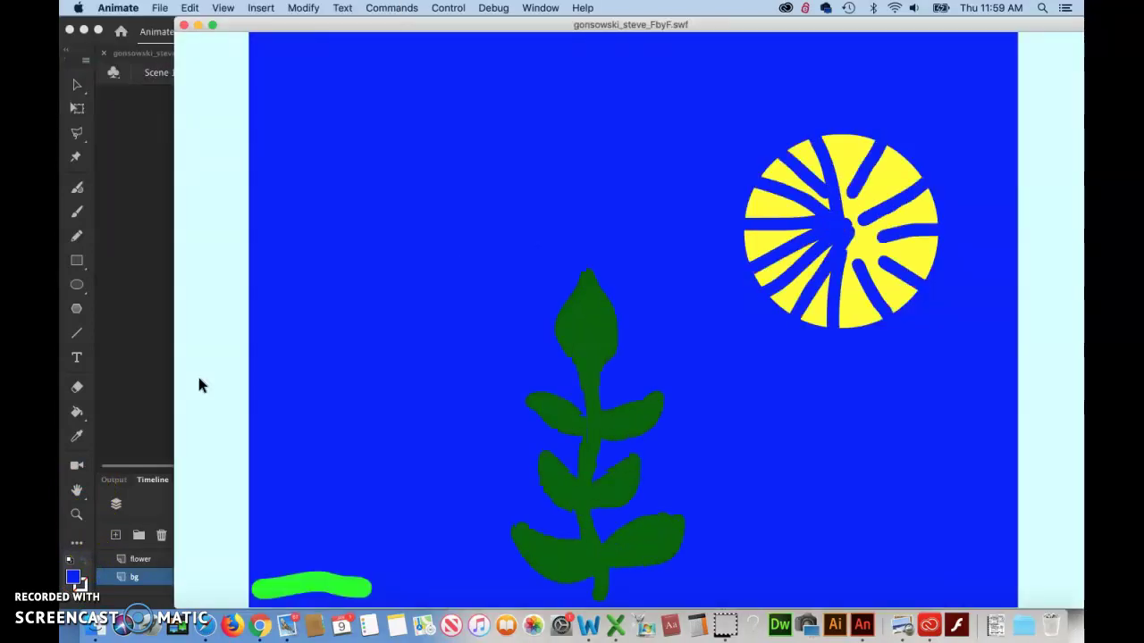
left_click_drag(345, 26, 294, 23)
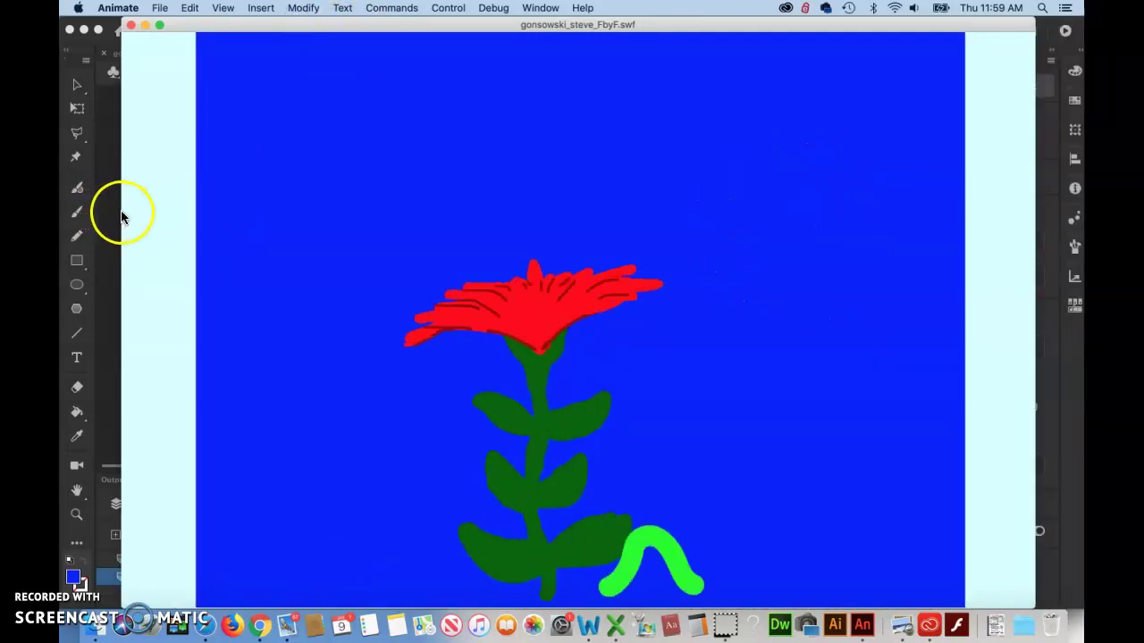
left_click_drag(120, 212, 59, 212)
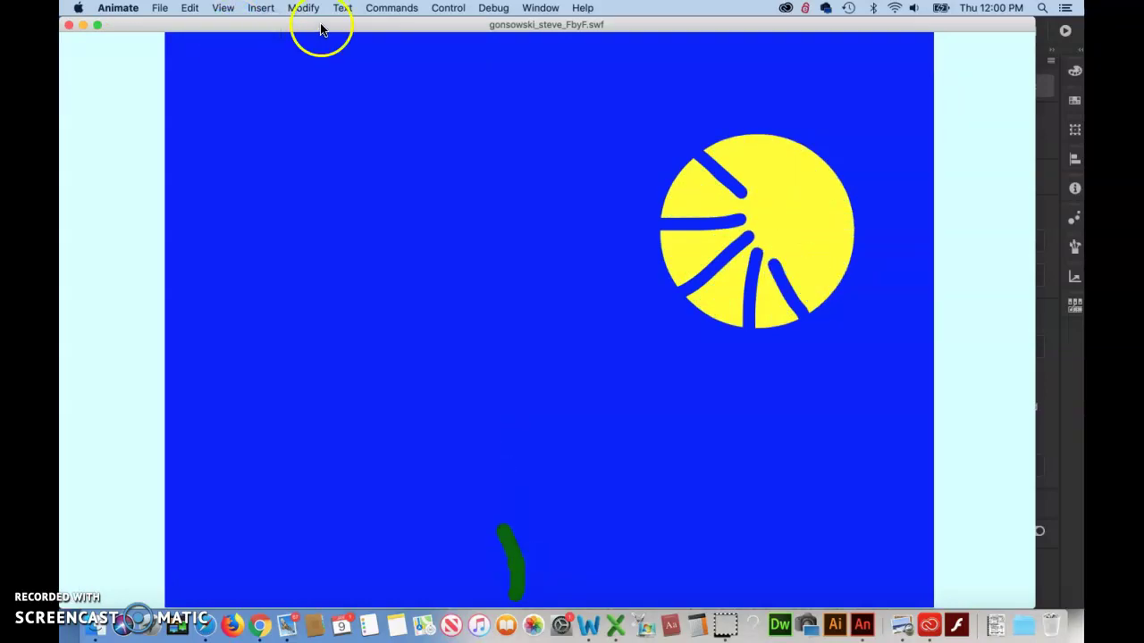
Watch the loop and check the 05_frameByframeProject.docx requirements for 12 FPS and 12-second length
left_click(85, 573)
left_click(121, 386)
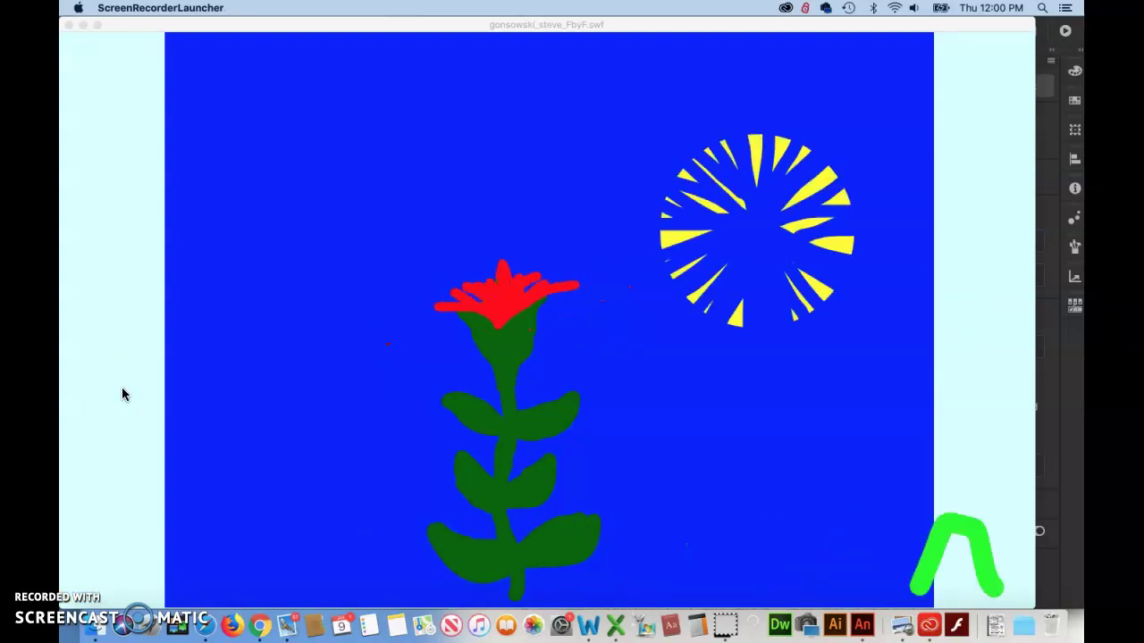
left_click(212, 28)
left_click_drag(212, 29, 213, 29)
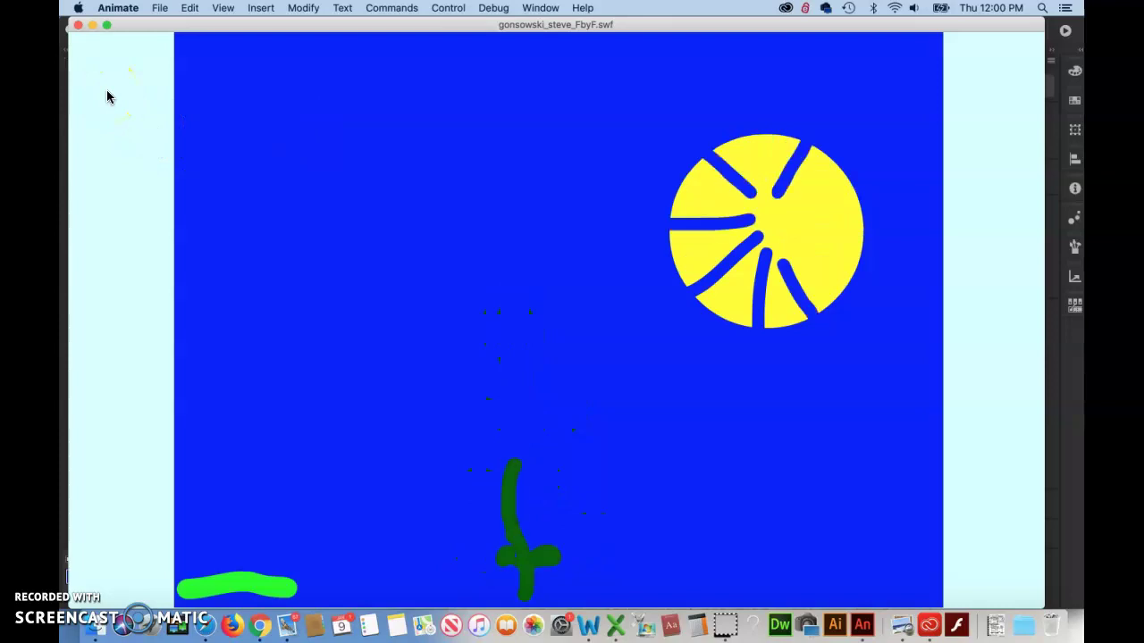
left_click(106, 206)
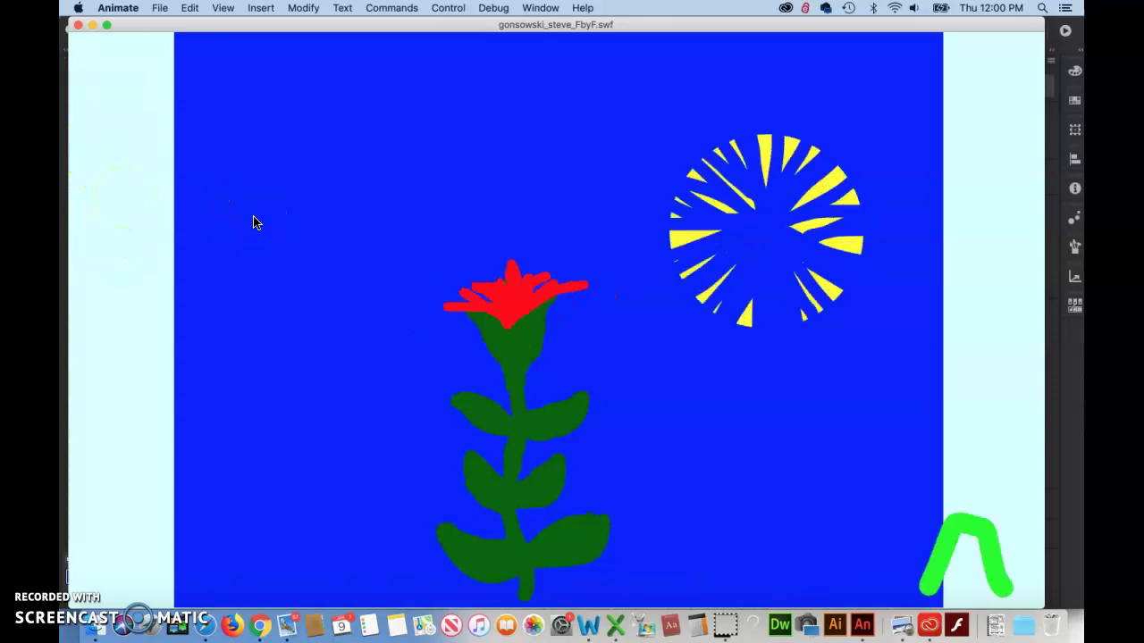
left_click(225, 220)
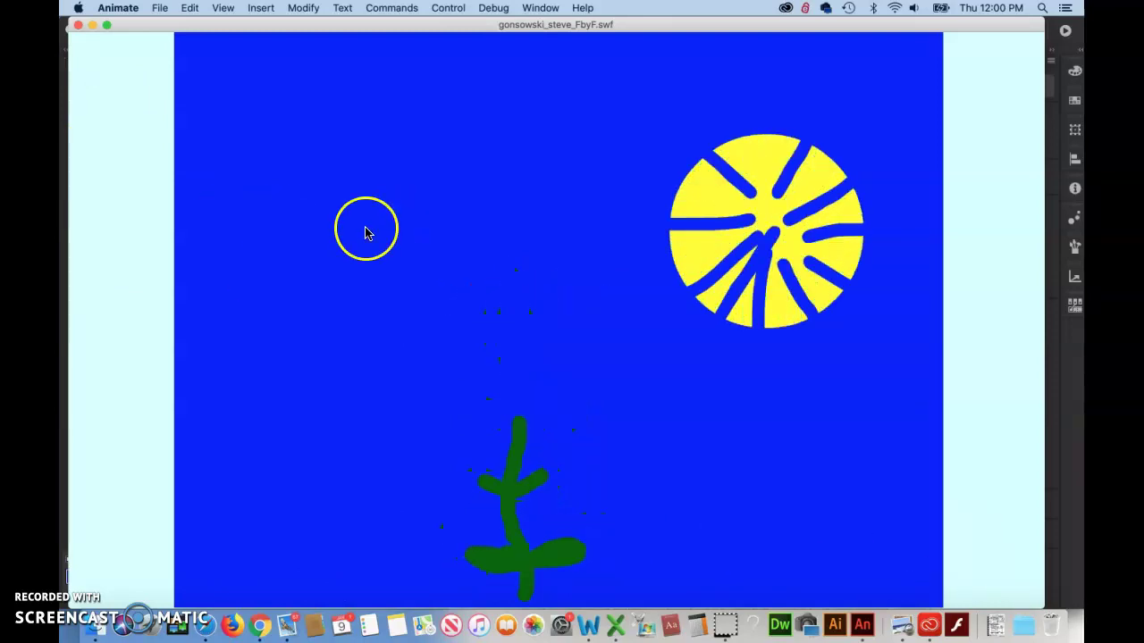
left_click(92, 575)
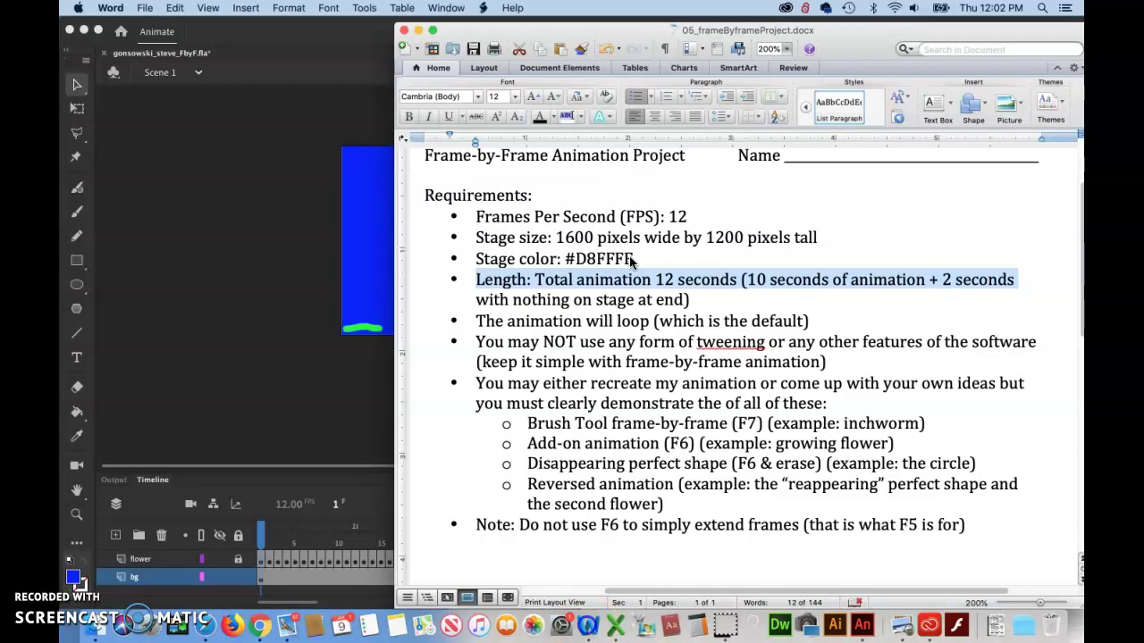
left_click(600, 324)
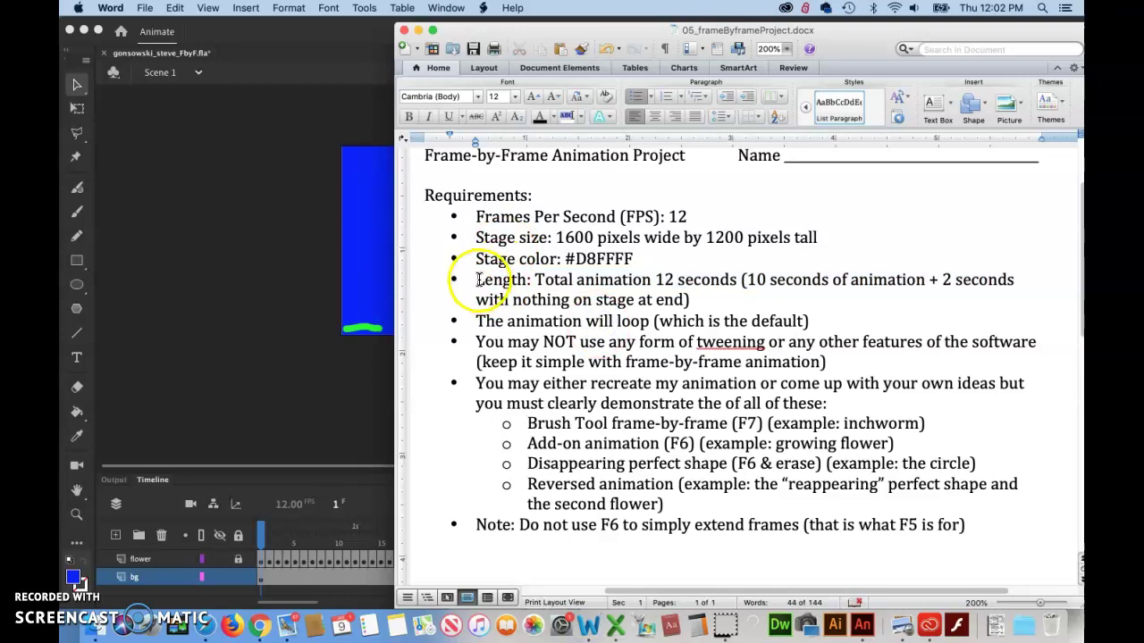
left_click_drag(479, 280, 979, 275)
left_click(912, 283)
left_click(965, 282)
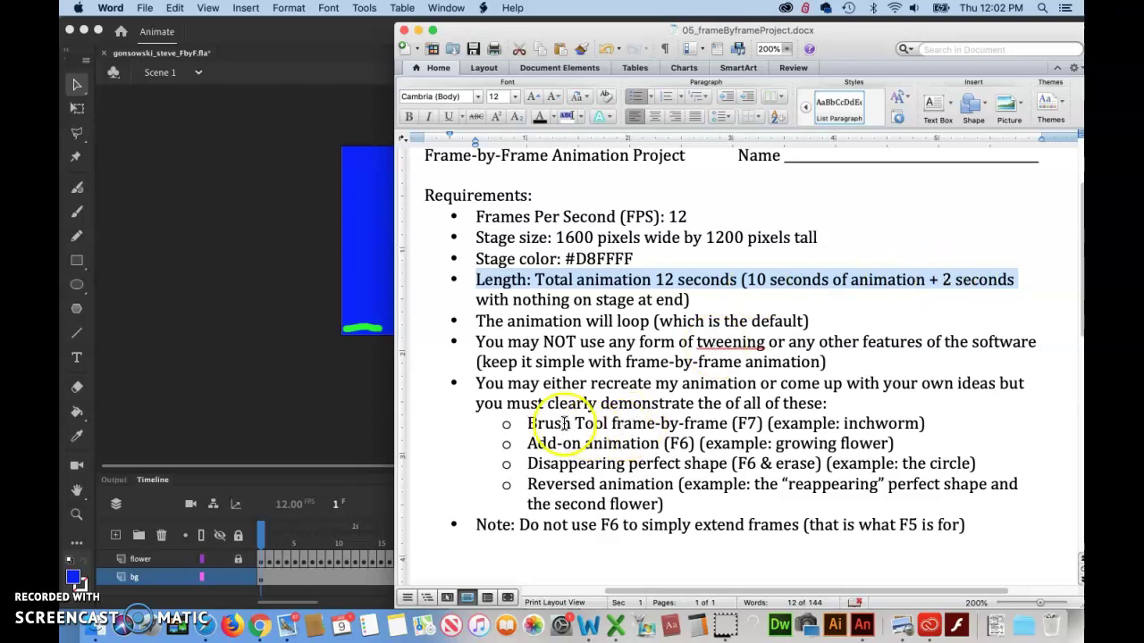
left_click_drag(529, 424, 681, 424)
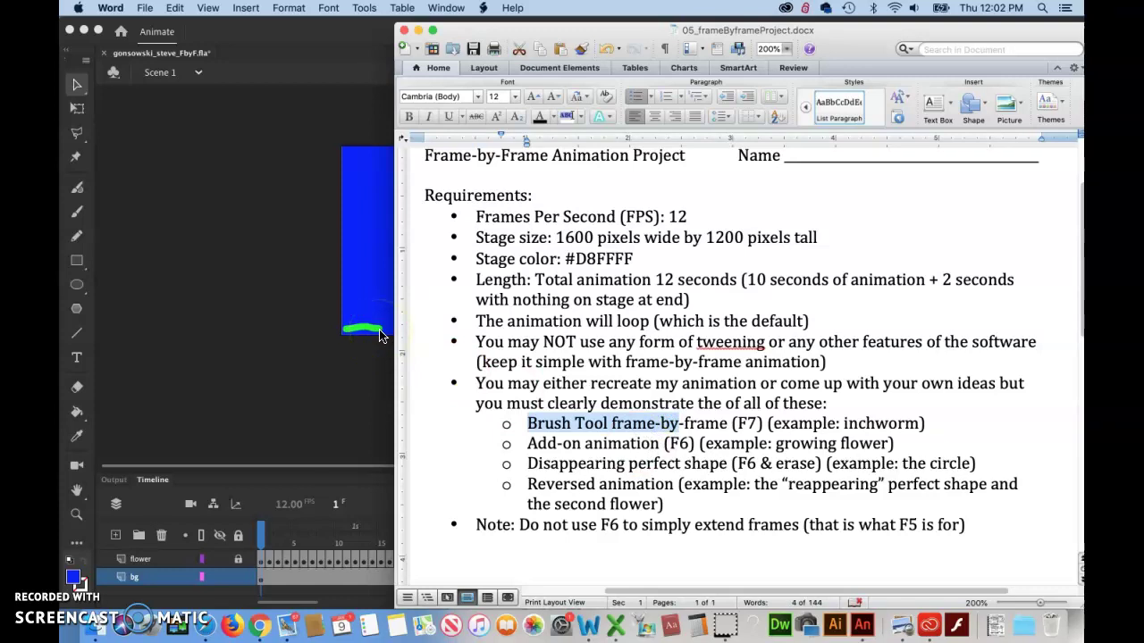
left_click(535, 429)
Set the playhead to frame 1 and float the Timeline over the stage showing all four layers
left_click(292, 366)
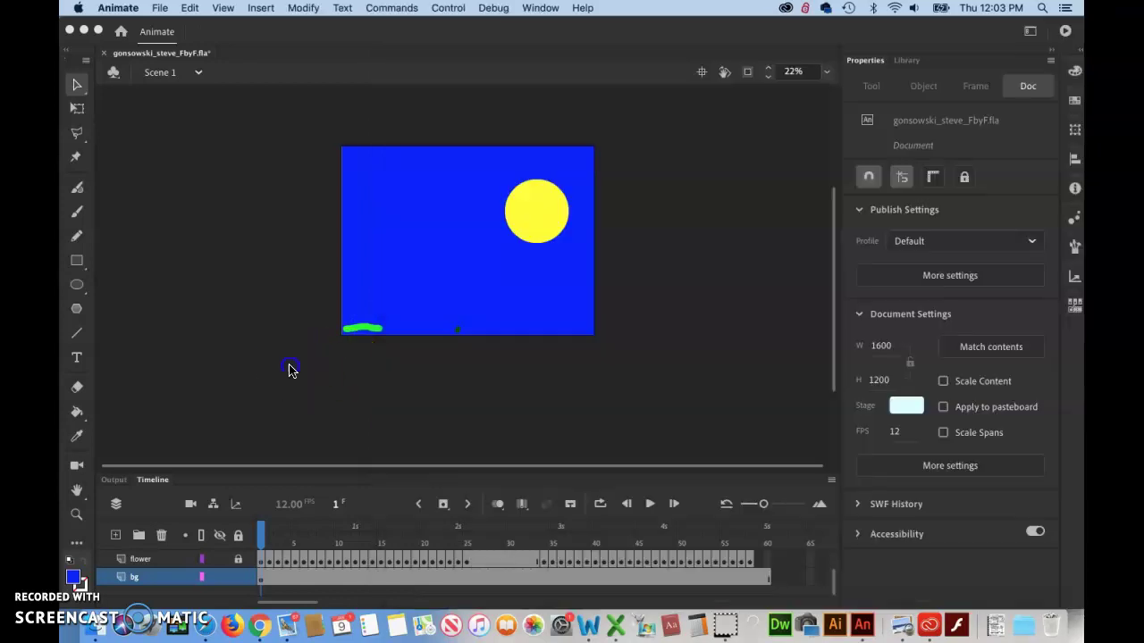
scroll(376, 416, "down", 3)
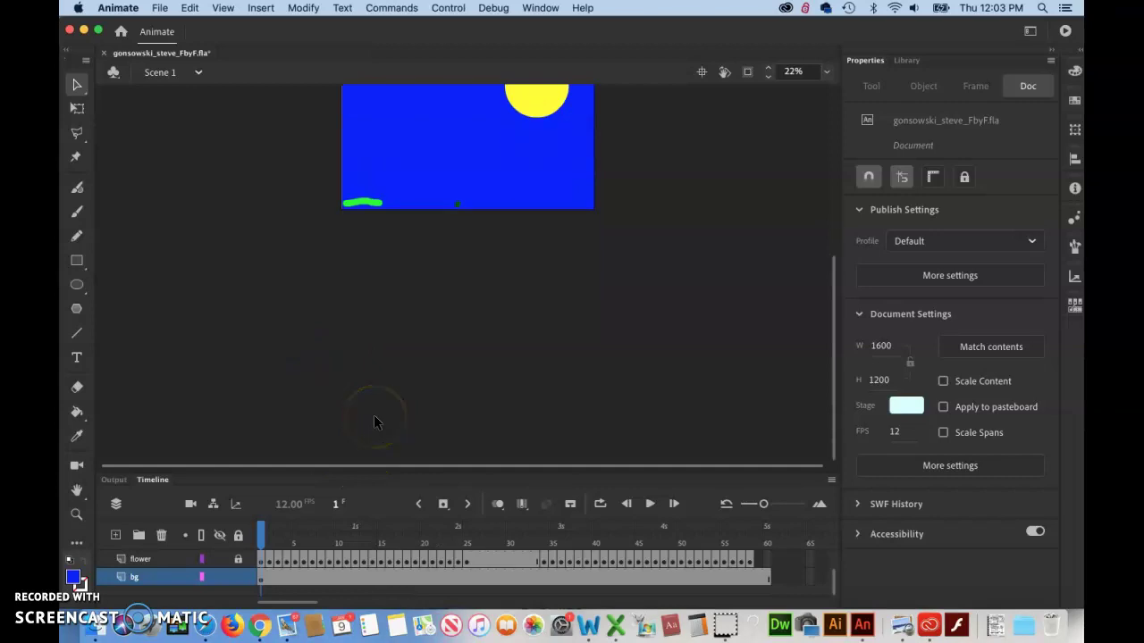
scroll(383, 345, "up", 8)
scroll(382, 348, "down", 4)
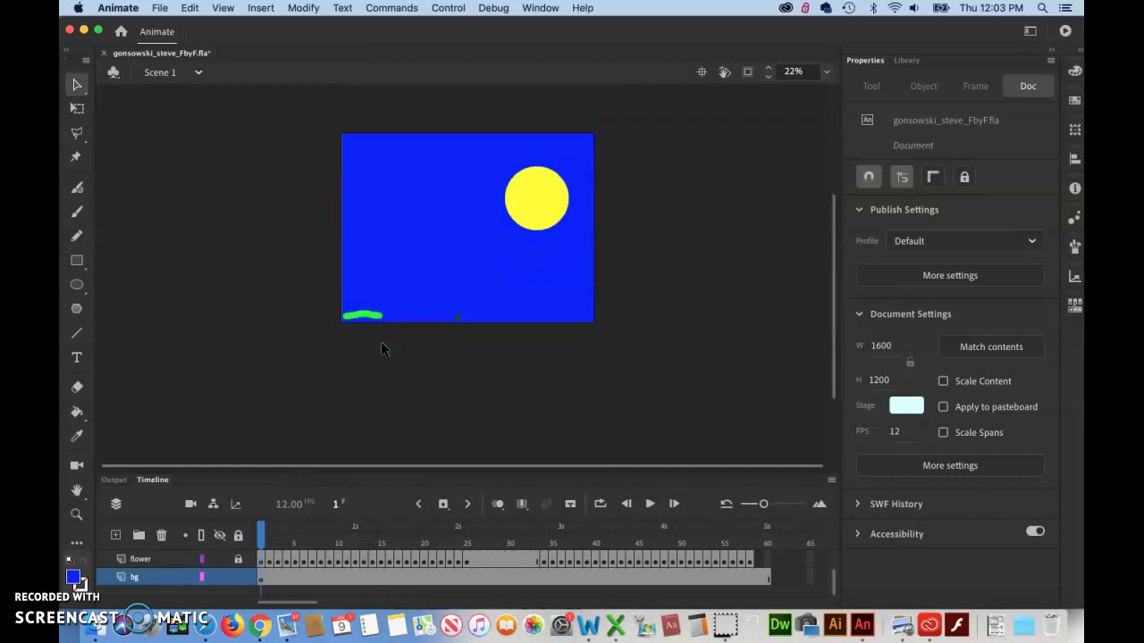
scroll(381, 348, "up", 1)
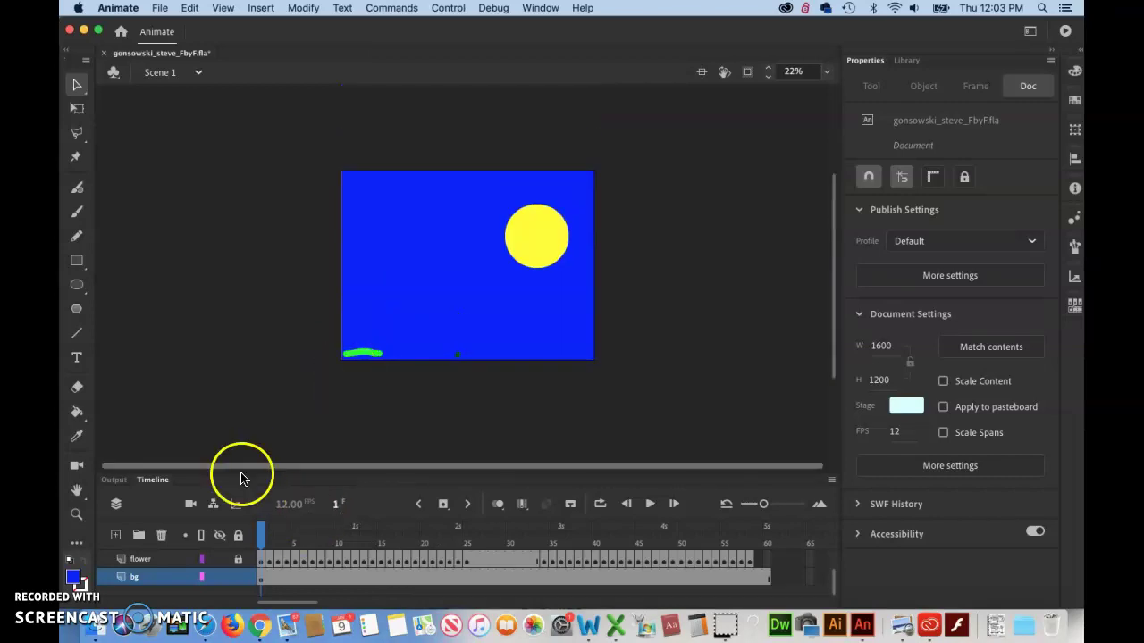
left_click(261, 534)
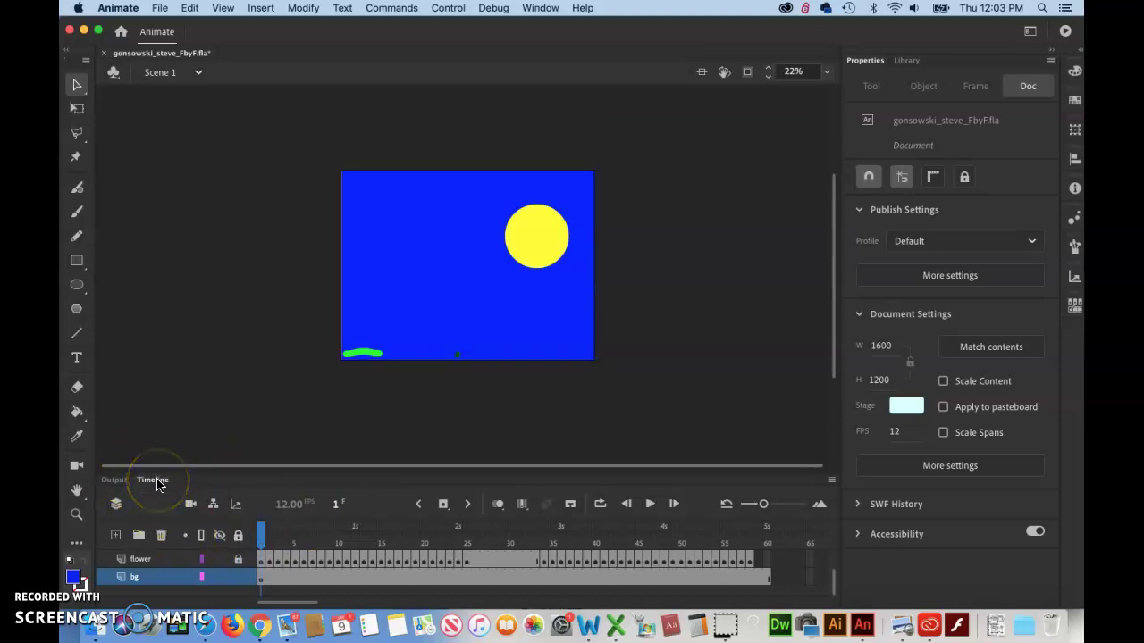
left_click_drag(157, 481, 158, 302)
left_click(438, 469)
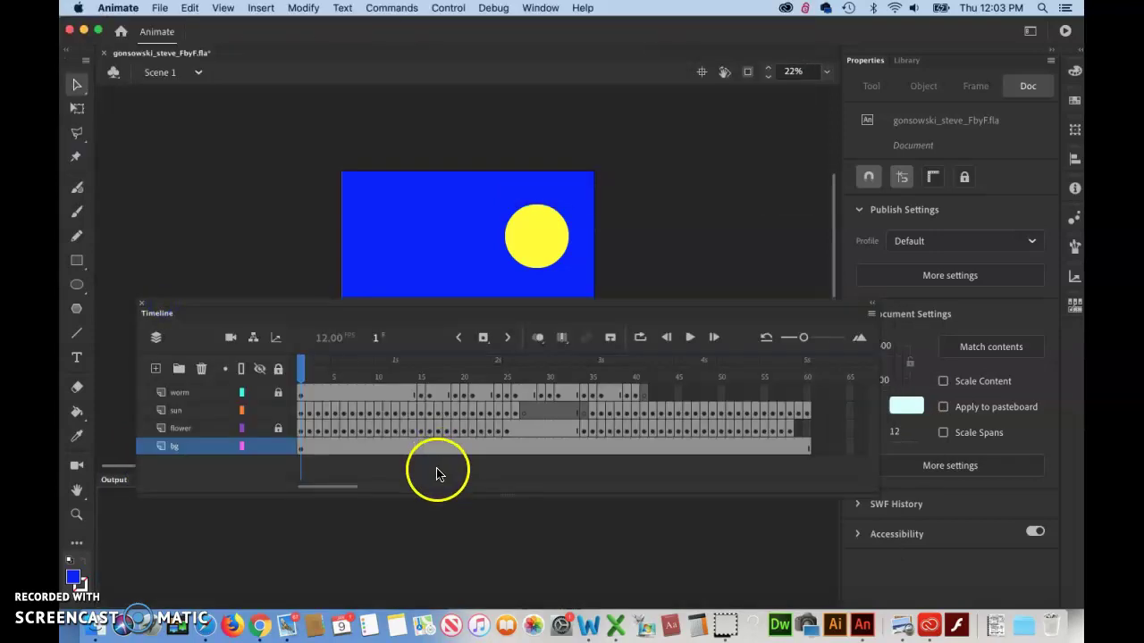
Lock the flower layer, select the worm layer, and scrub ahead to frame 17
left_click(277, 428)
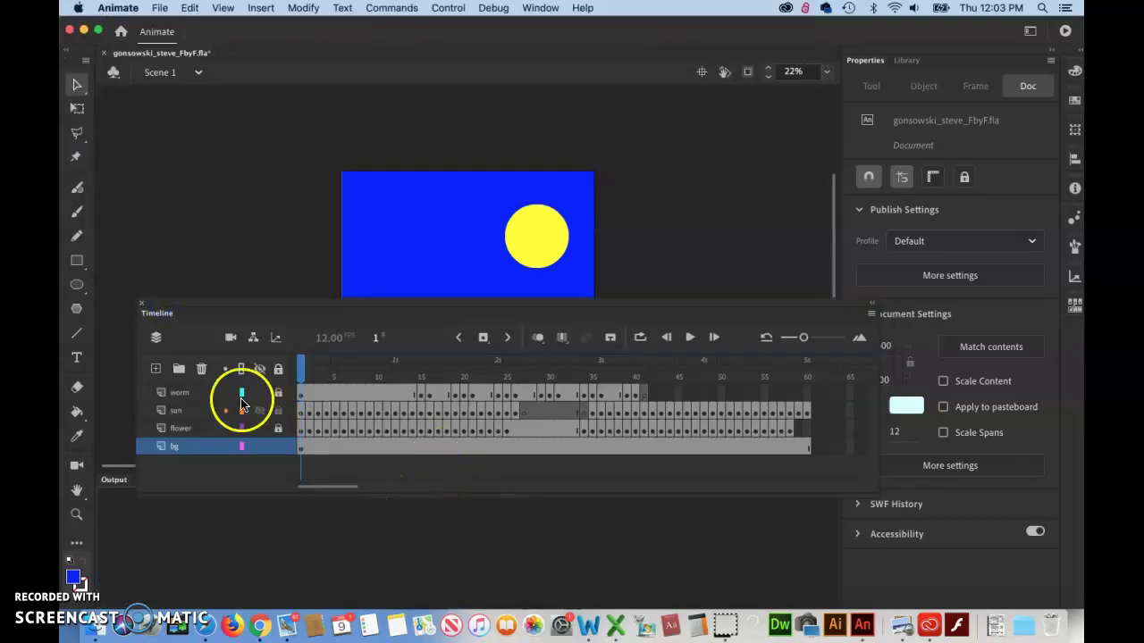
left_click(188, 393)
left_click_drag(291, 367, 438, 368)
left_click(351, 399)
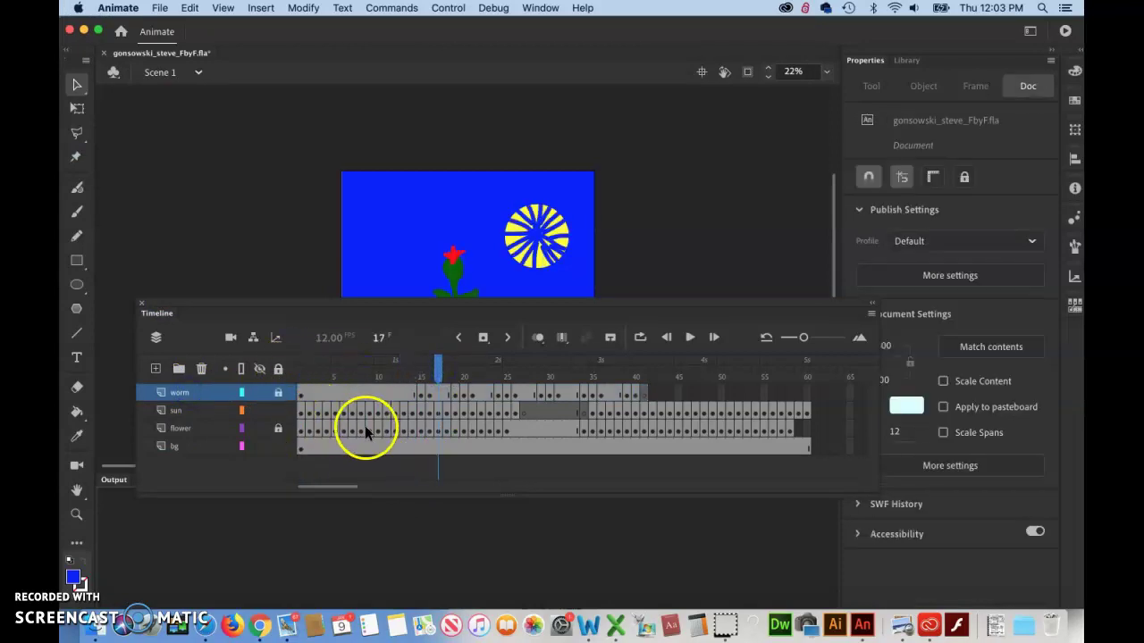
Unlock the flower layer and select its whole span of frames
left_click(278, 429)
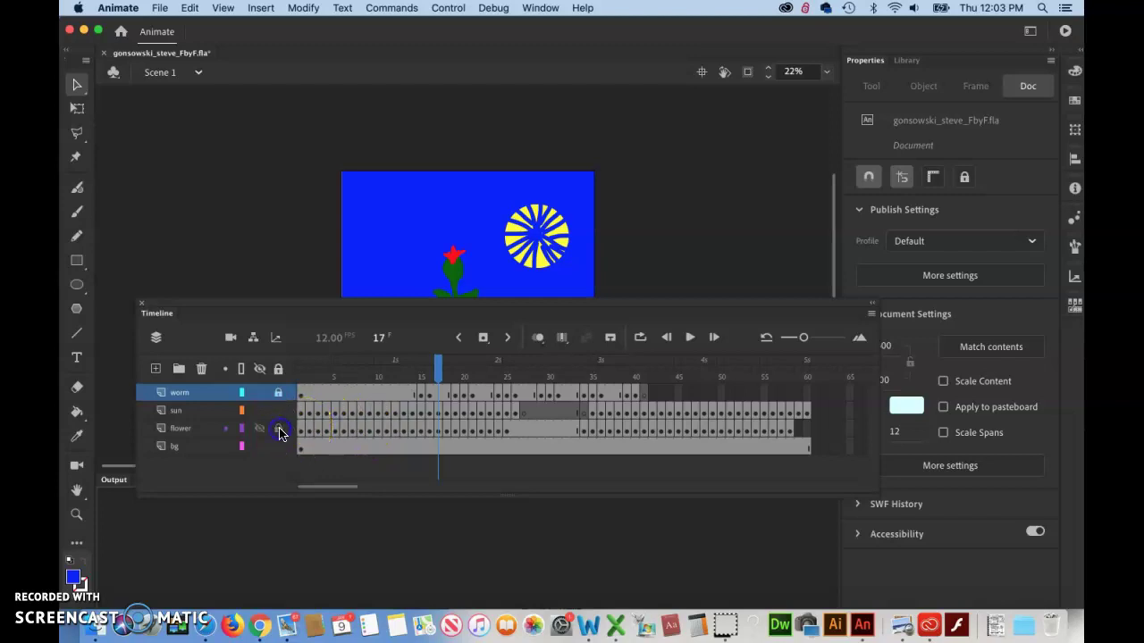
left_click(299, 435)
left_click(503, 421)
left_click(567, 434)
scroll(565, 435, "right", 3)
scroll(565, 435, "right", 3)
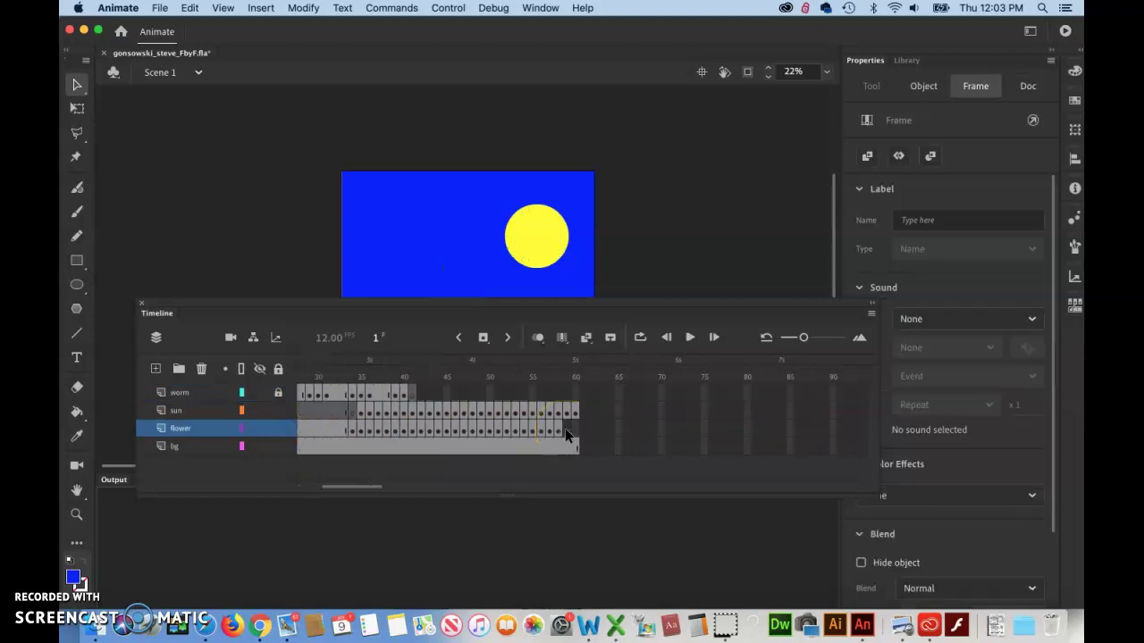
left_click_drag(368, 488, 377, 489)
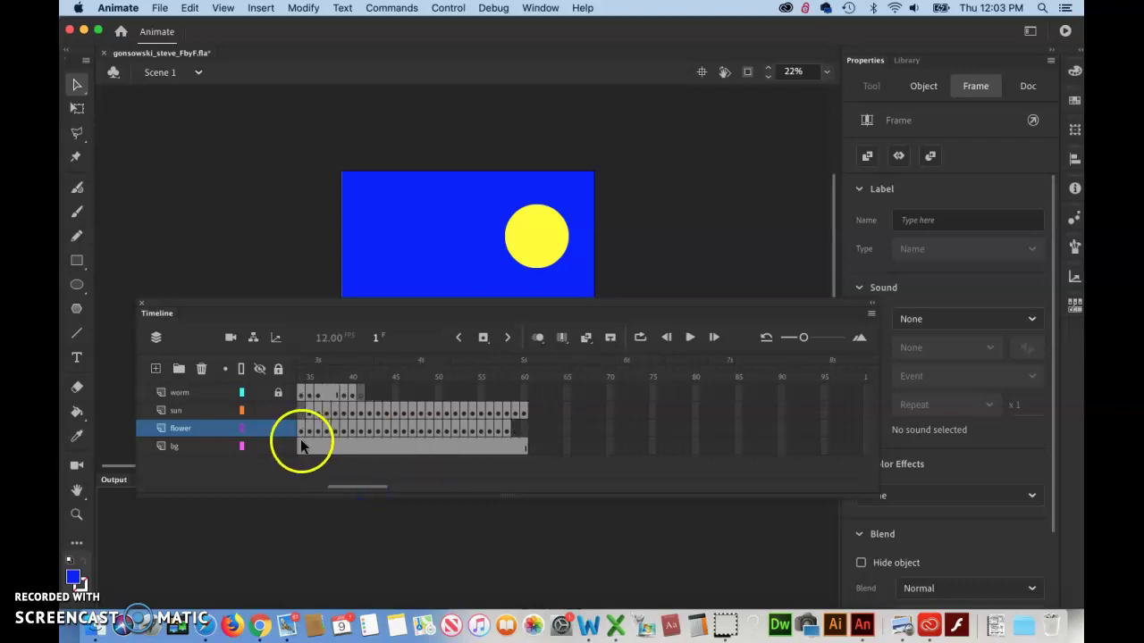
left_click(504, 426)
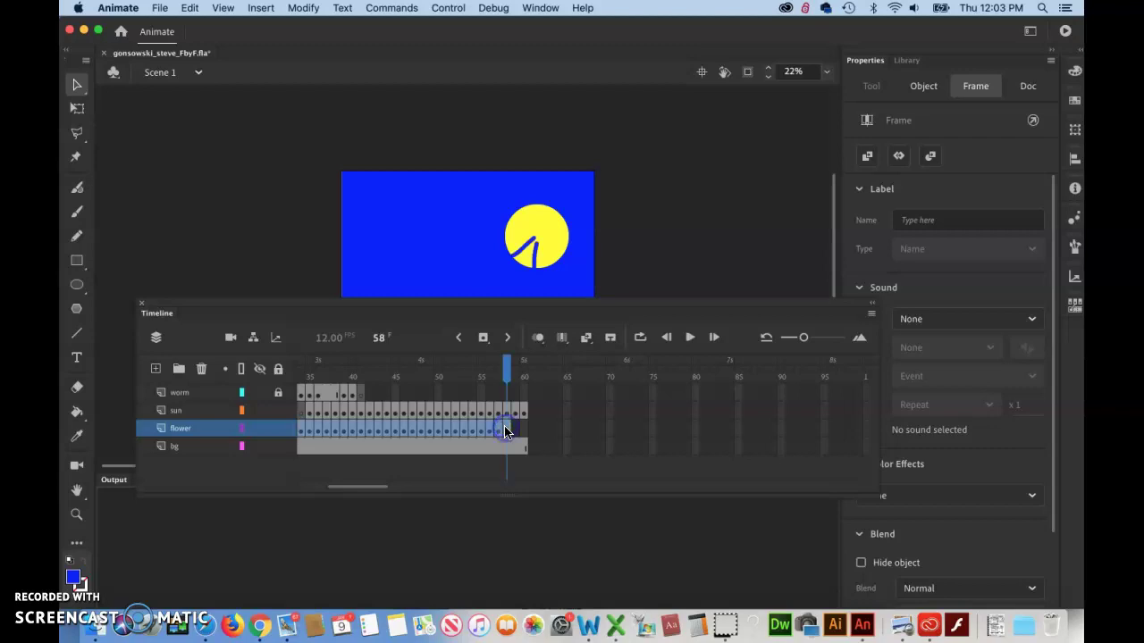
left_click_drag(378, 486, 326, 492)
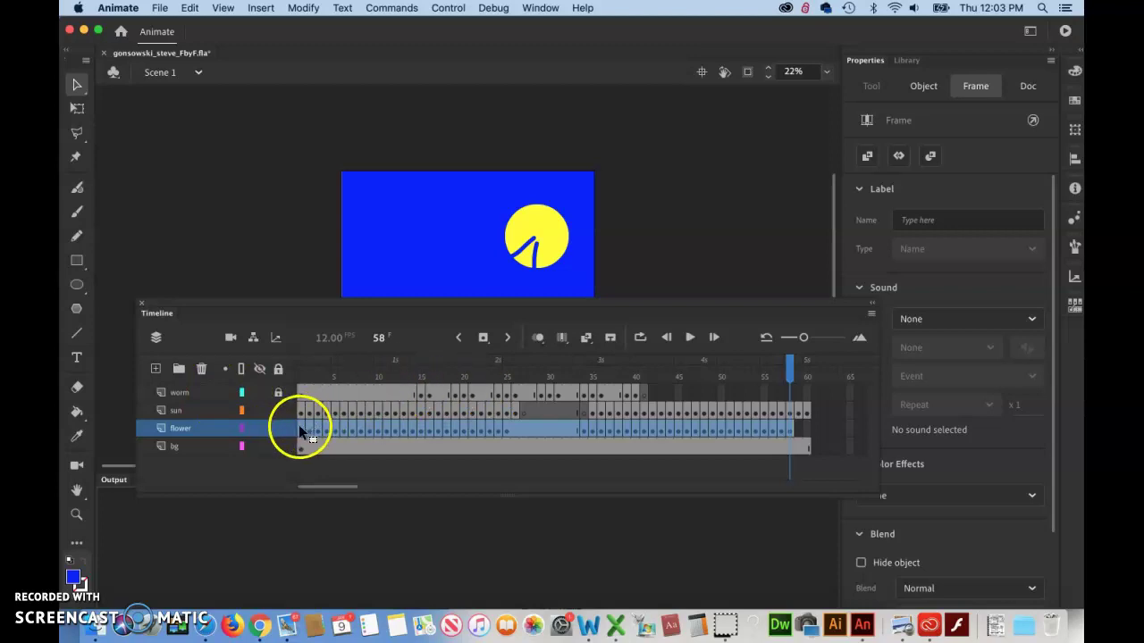
Drag the flower frames so they start at frame 22, then scrub back to frame 1
left_click_drag(299, 424, 404, 425)
left_click_drag(485, 423, 484, 424)
left_click(485, 384)
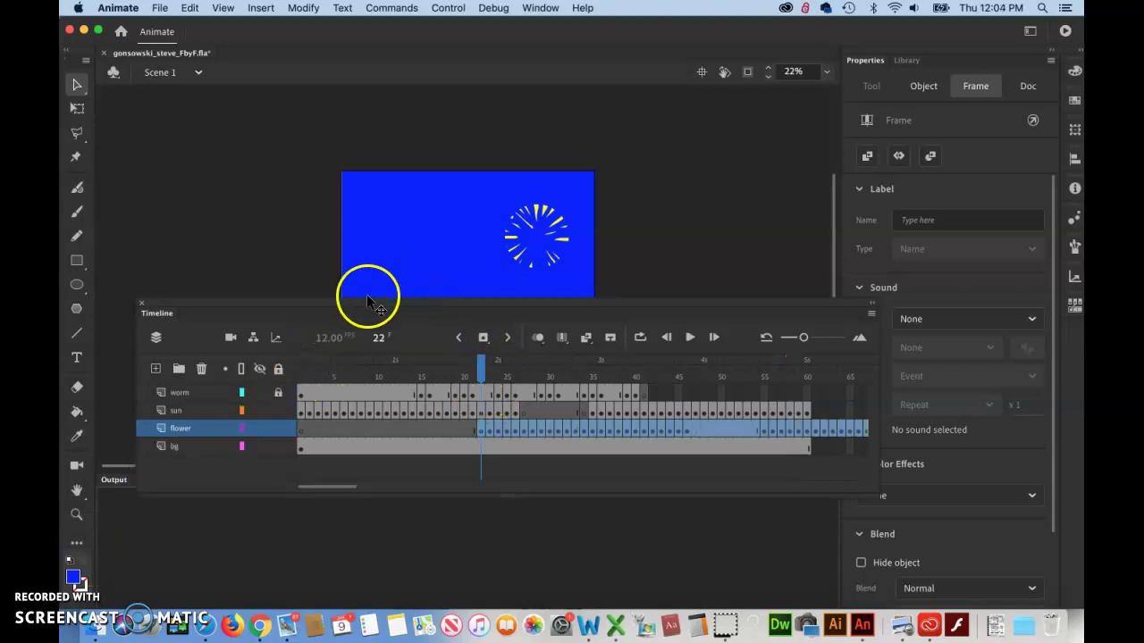
left_click(351, 457)
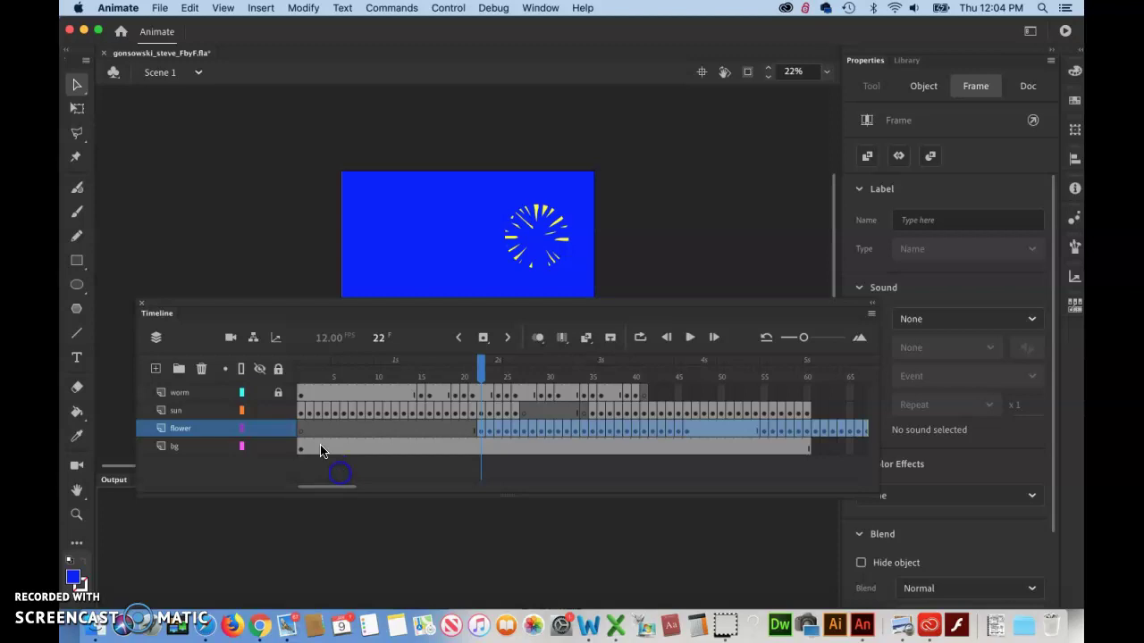
left_click_drag(223, 307, 238, 435)
left_click(503, 489)
left_click_drag(503, 489, 602, 537)
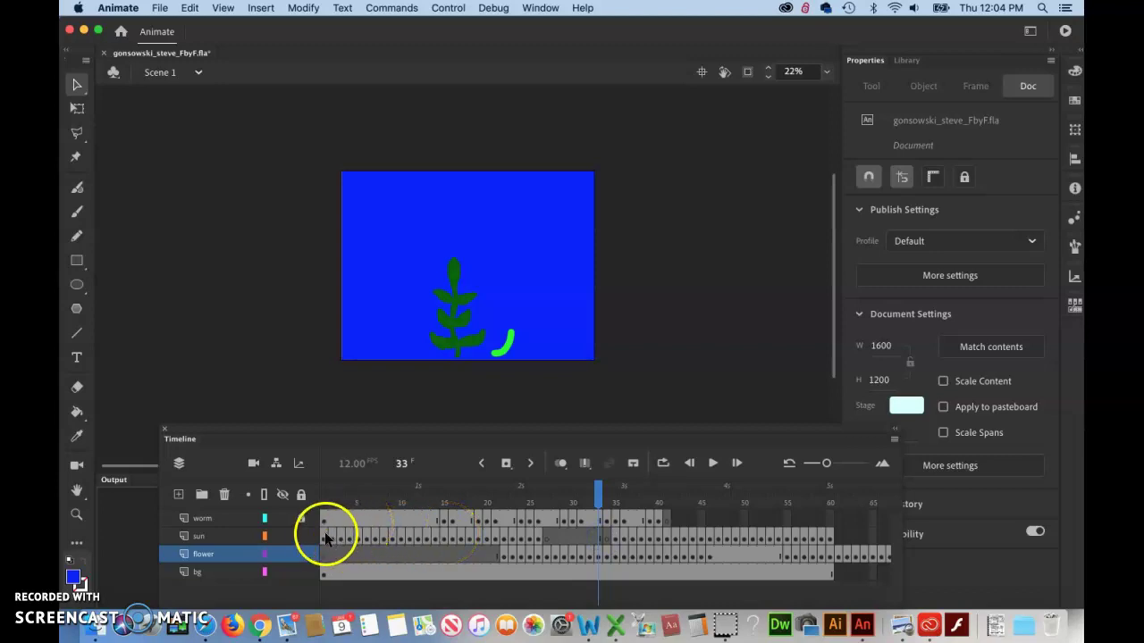
Select the sun layer's frames from frame 1 through frame 60
left_click(323, 536)
scroll(566, 542, "right", 5)
scroll(566, 545, "left", 2)
left_click(438, 538)
left_click_drag(438, 538, 329, 536)
left_click_drag(426, 499, 190, 498)
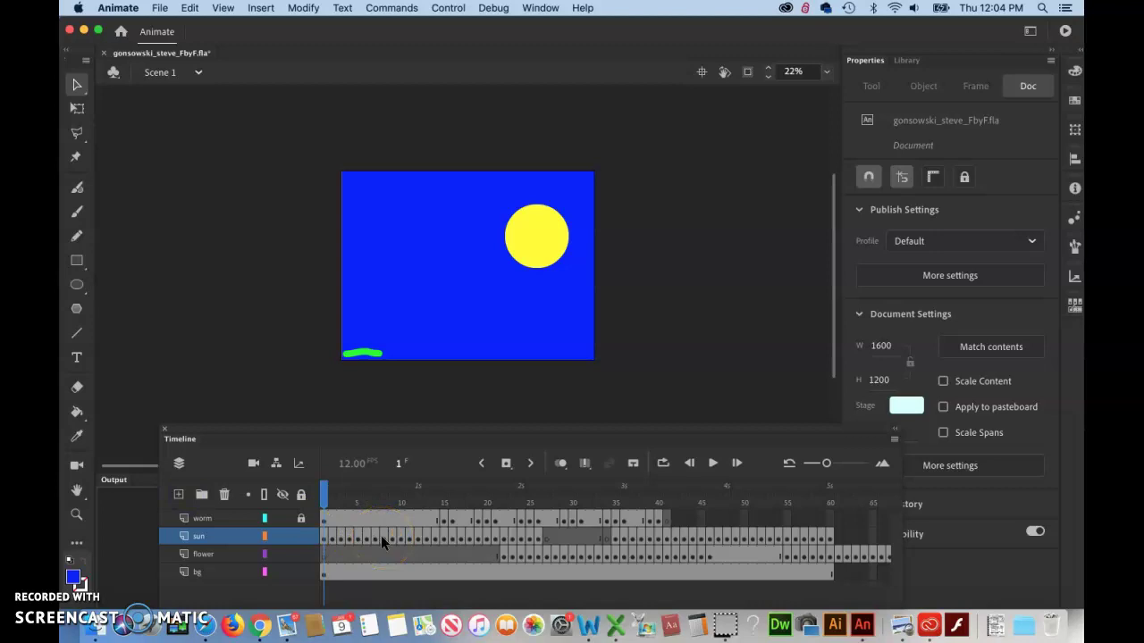
mouse_move(557, 523)
left_mouse_down()
mouse_move(858, 537)
mouse_move(321, 536)
mouse_move(543, 527)
left_mouse_up()
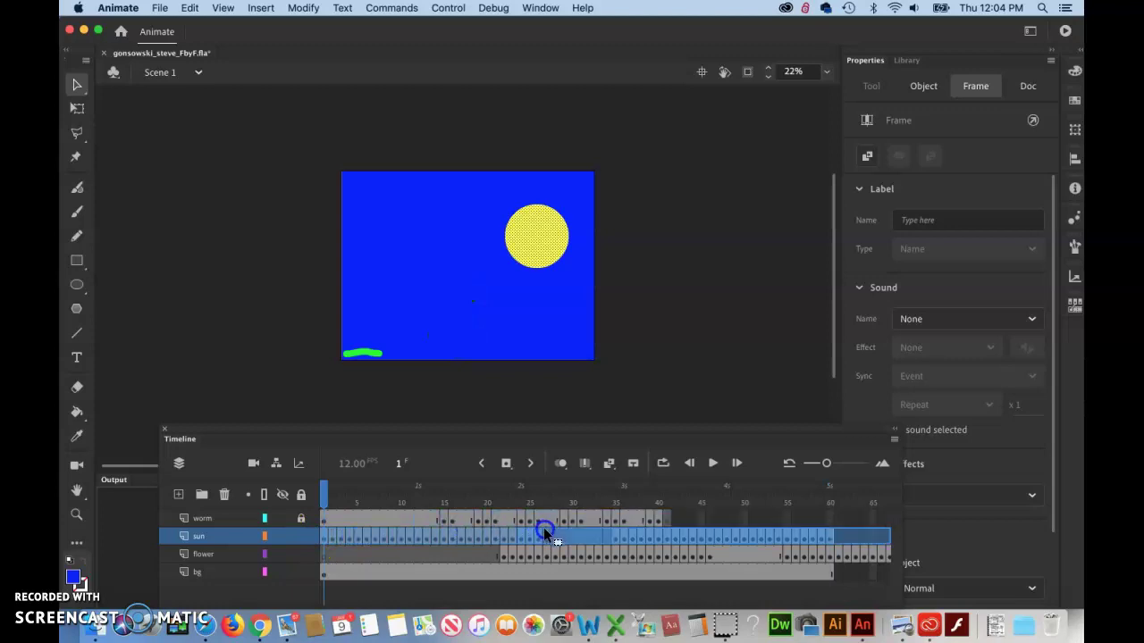
Move the selected sun frames later so they start near frame 90
left_click(707, 528)
scroll(734, 514, "right", 5)
scroll(734, 513, "right", 3)
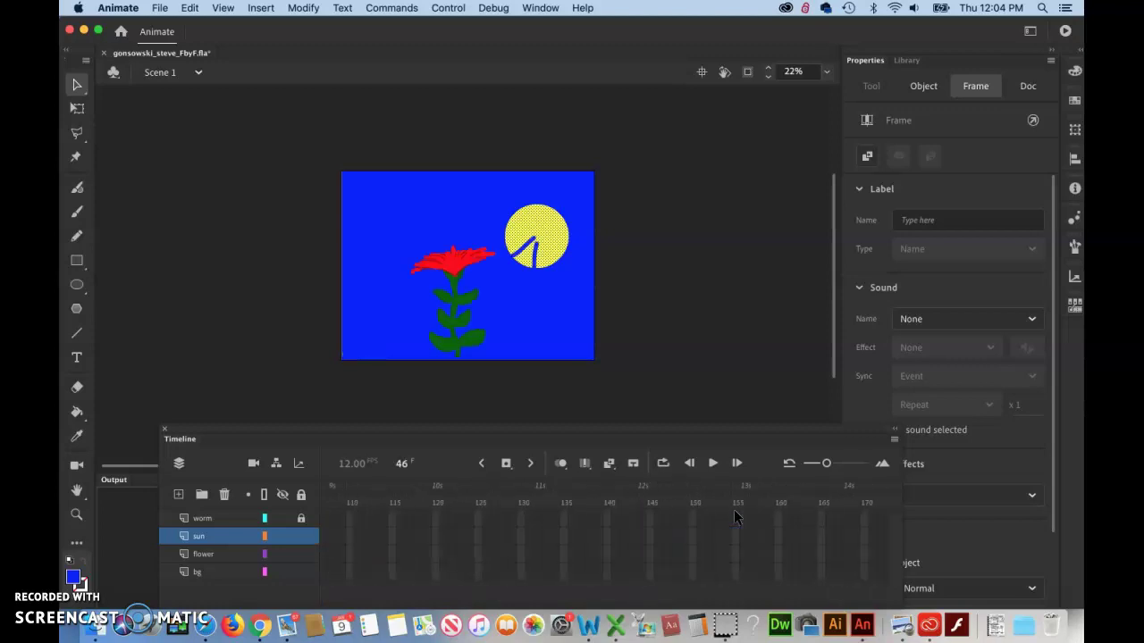
scroll(734, 509, "left", 6)
left_click(649, 495)
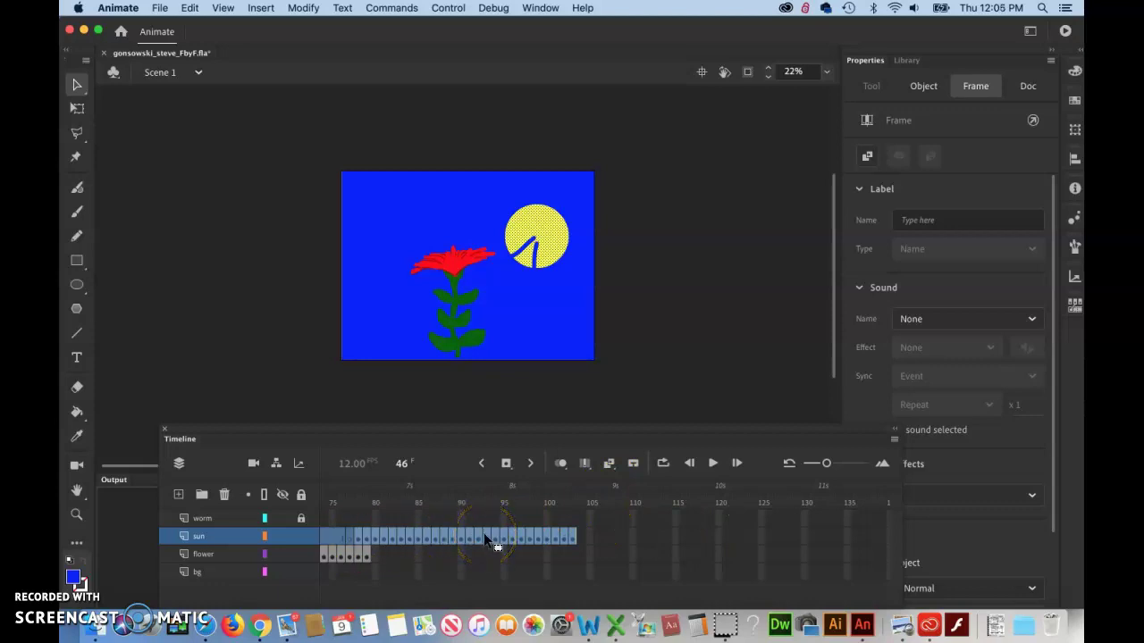
left_click(563, 534)
left_click(571, 533)
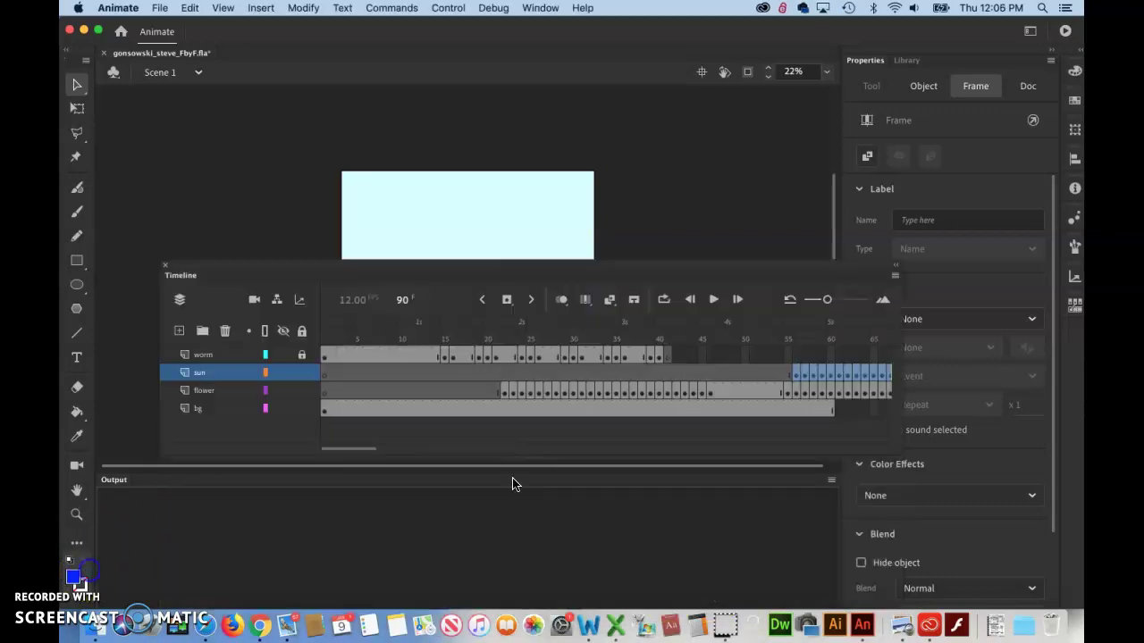
Dock the Timeline panel across the full window width and scroll along the sun frames
left_click_drag(554, 286, 485, 268)
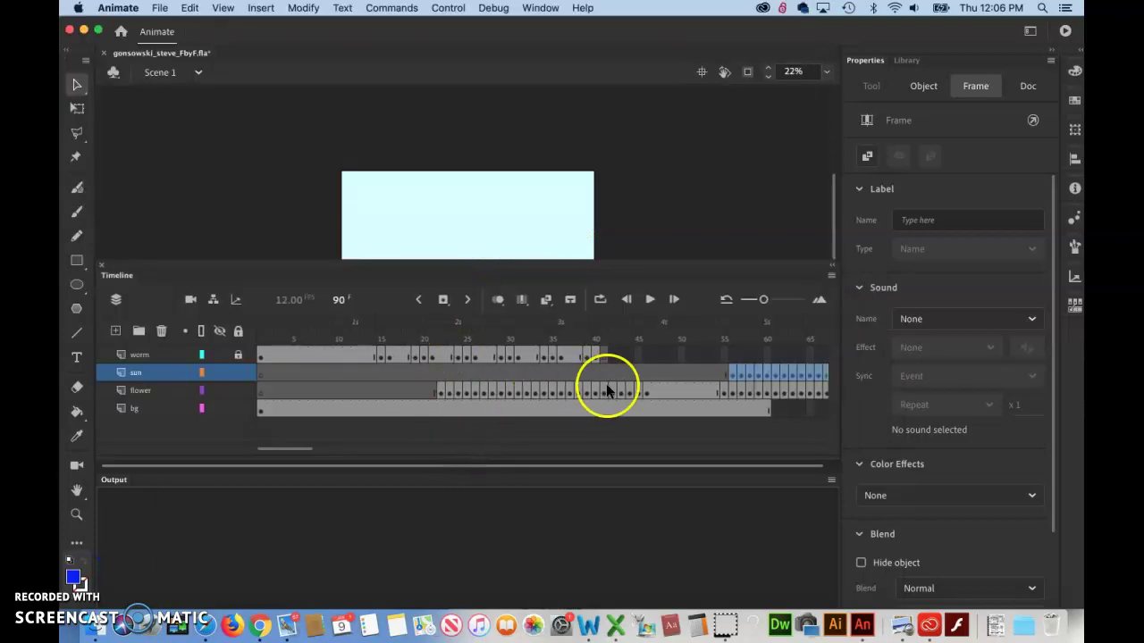
scroll(607, 390, "right", 2)
left_click(417, 381)
scroll(417, 382, "left", 2)
left_click(208, 365)
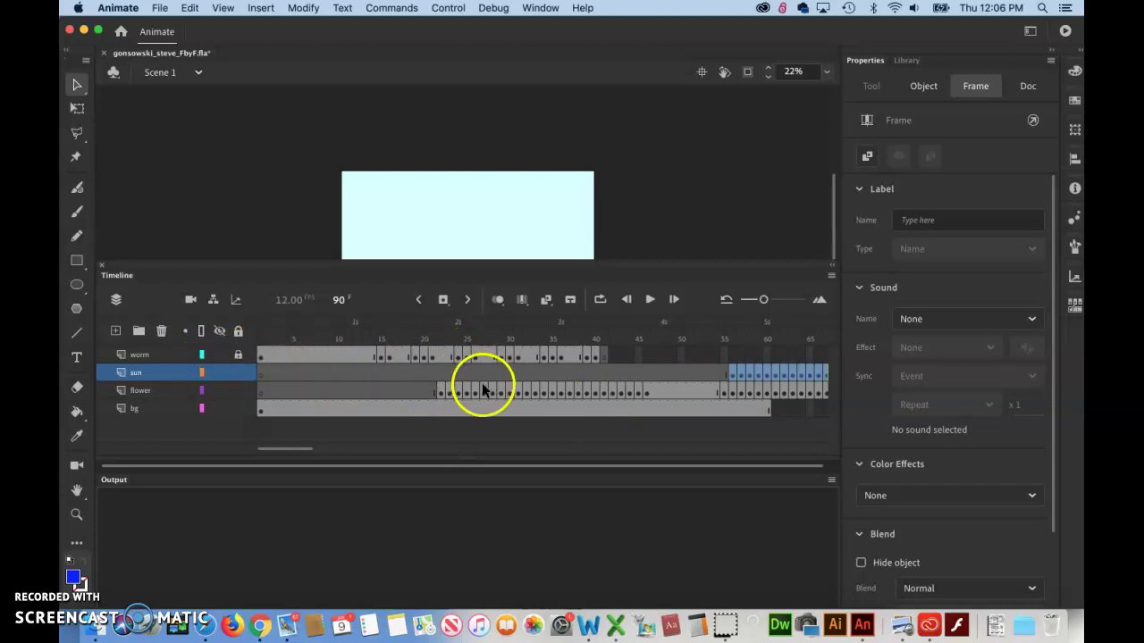
scroll(672, 375, "right", 10)
scroll(661, 379, "right", 15)
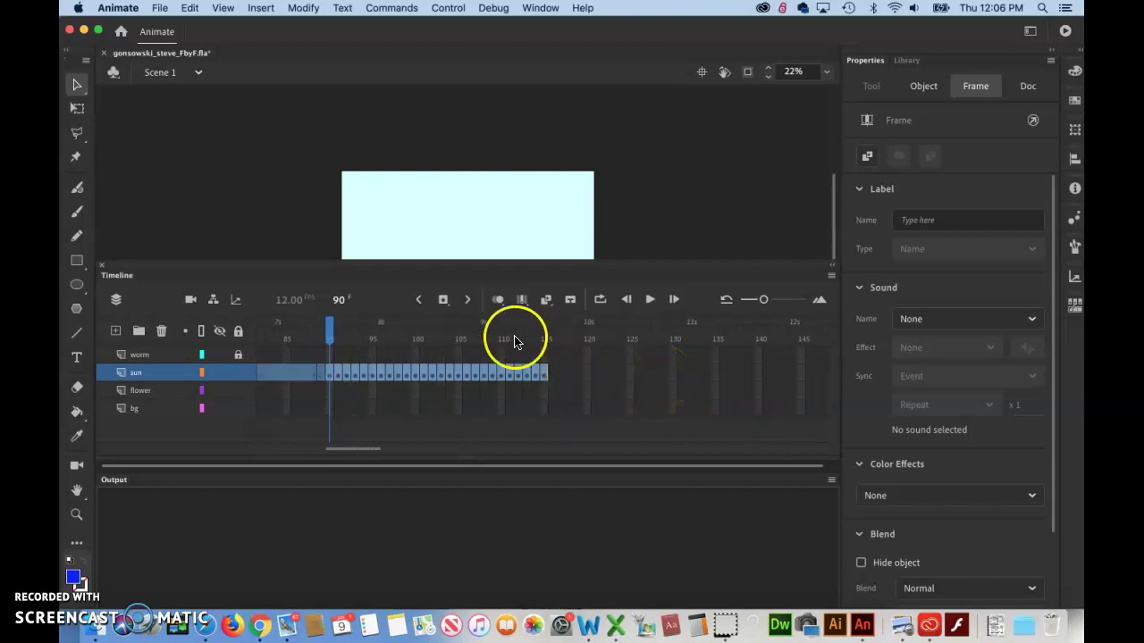
Extend the sun layer's frames to frame 120 with F5 and scrub to check the final sun
left_click(586, 374)
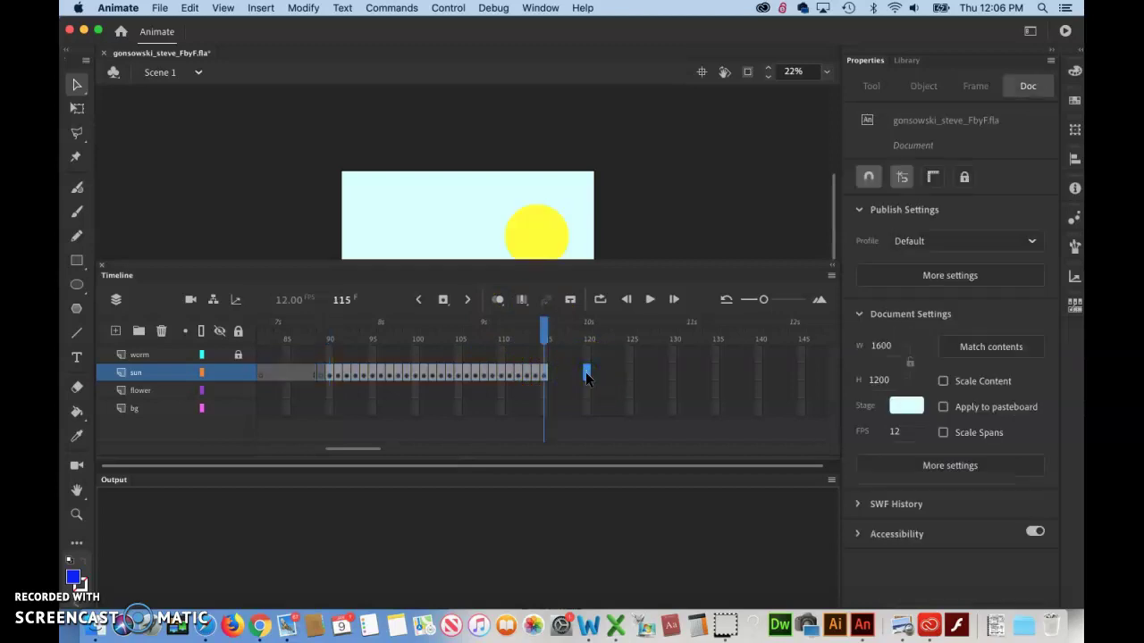
key("F5")
left_click(586, 375)
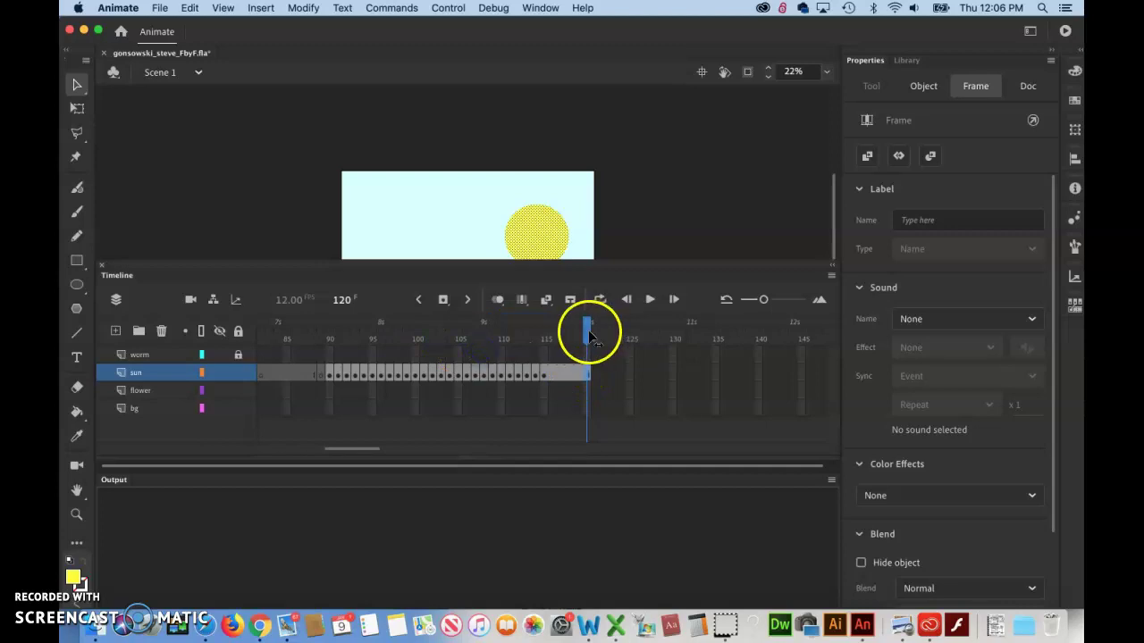
left_click(537, 332)
left_click_drag(537, 333, 588, 332)
left_click(590, 336)
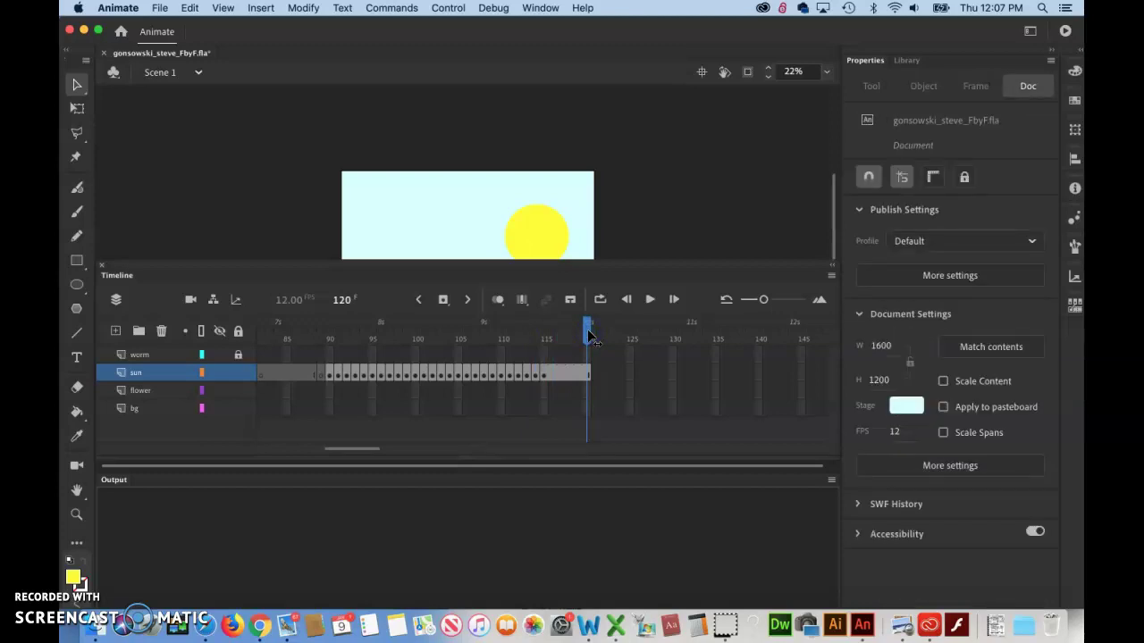
left_click(587, 373)
left_click(588, 375)
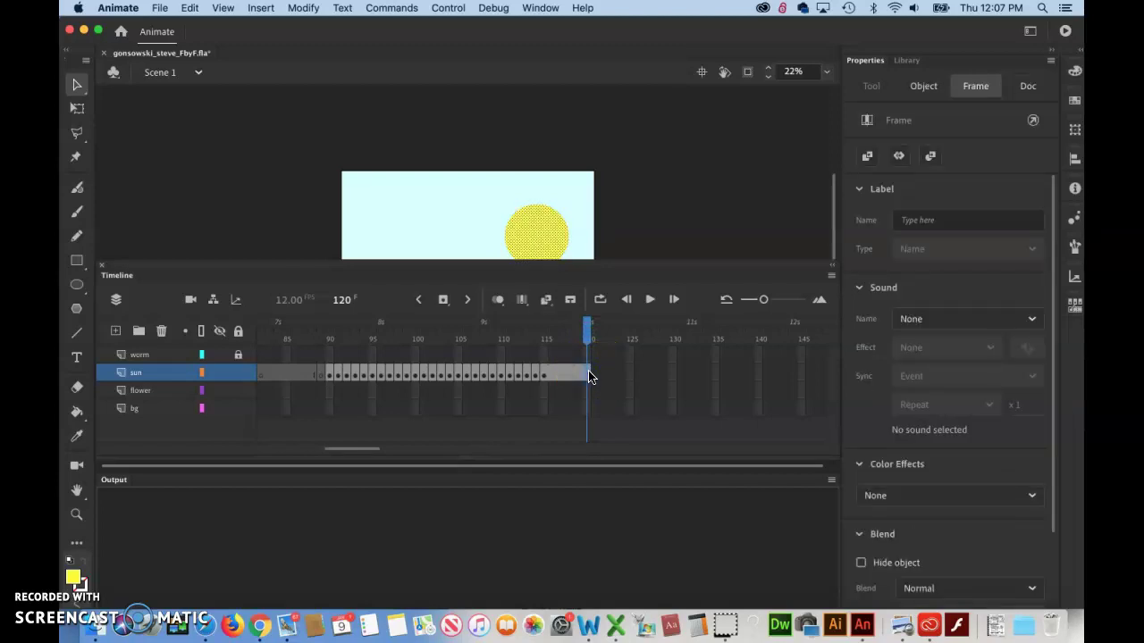
left_click(592, 375)
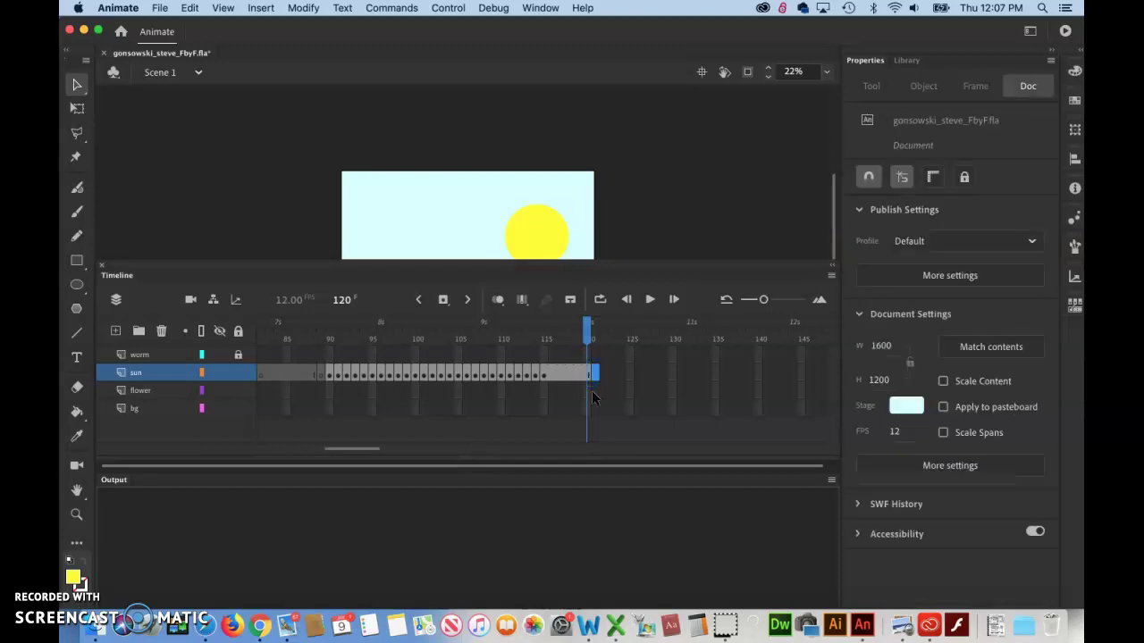
left_click(597, 379)
left_click(598, 332)
mouse_move(597, 333)
left_mouse_down()
mouse_move(577, 323)
mouse_move(478, 336)
mouse_move(599, 336)
left_mouse_up()
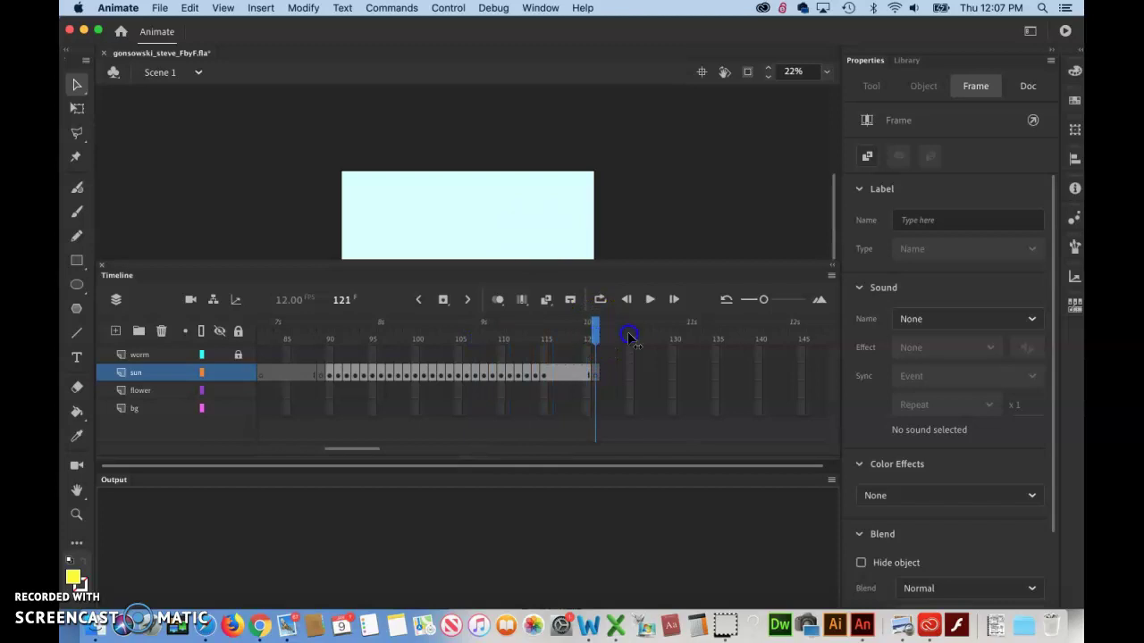
Insert frames on the sun layer out to frame 144, then scrub back to preview
left_click(661, 377)
scroll(661, 378, "right", 4)
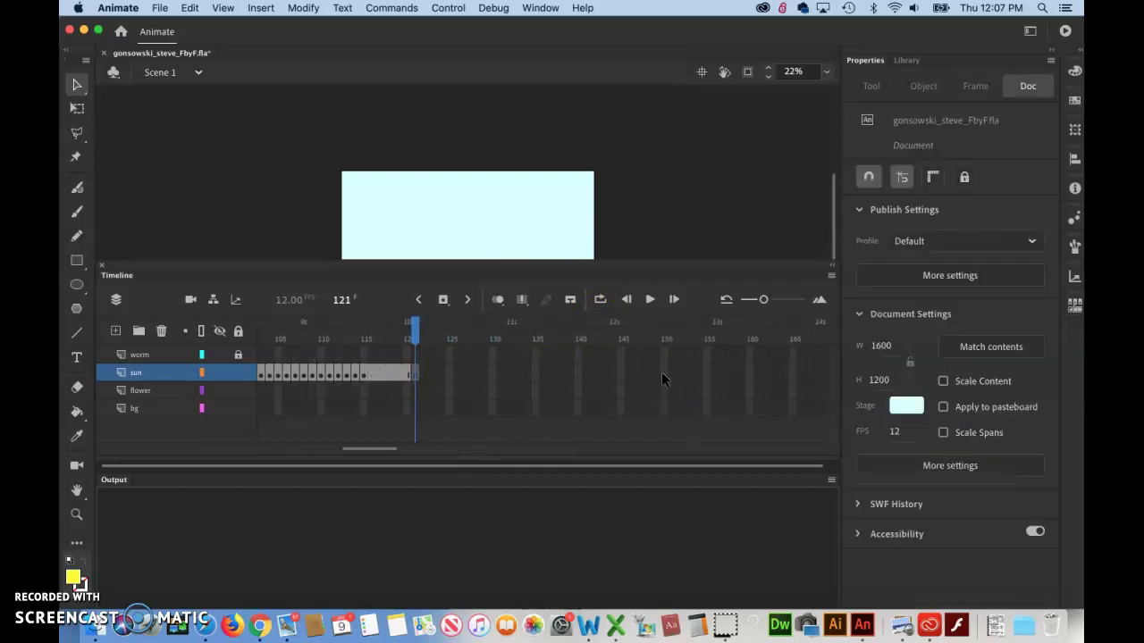
left_click_drag(661, 372, 621, 377)
left_click(619, 371)
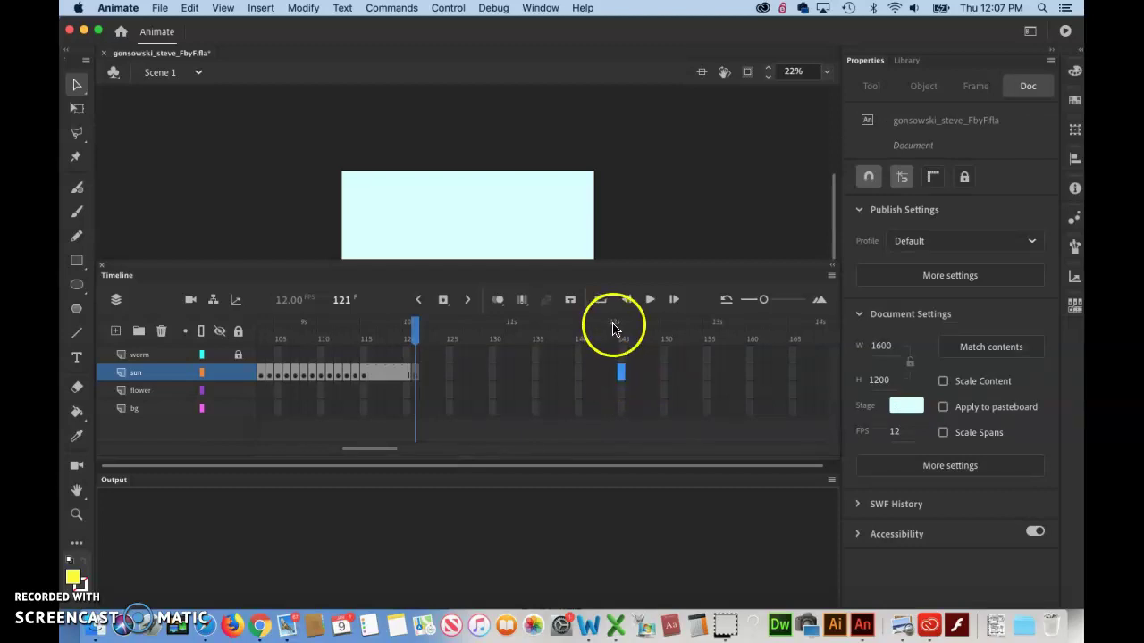
left_click_drag(620, 372, 614, 373)
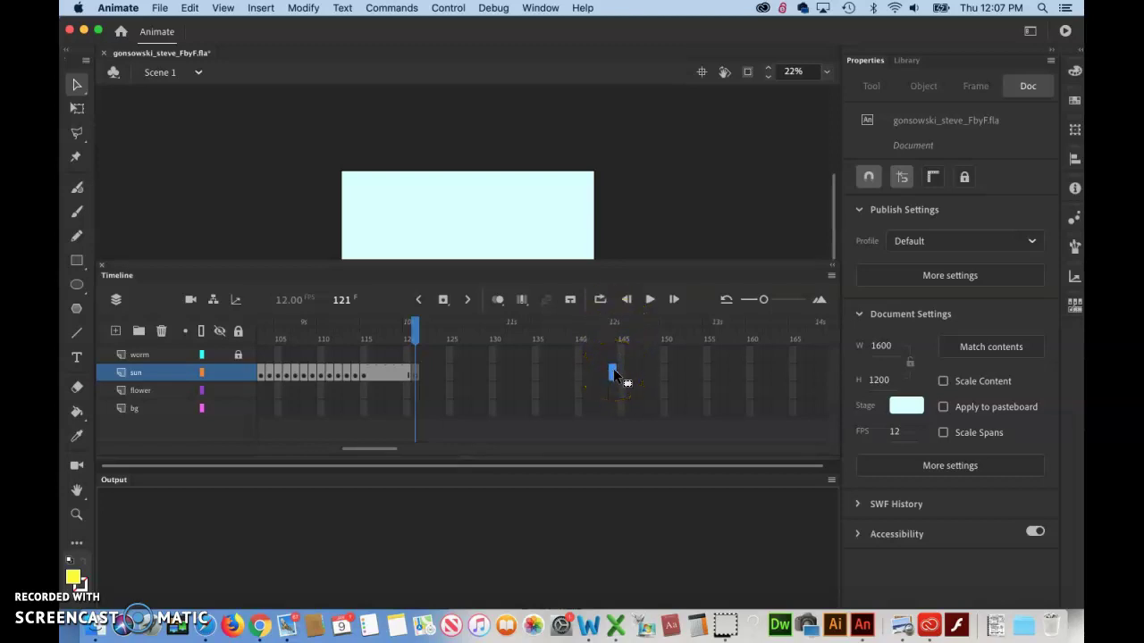
key("F5")
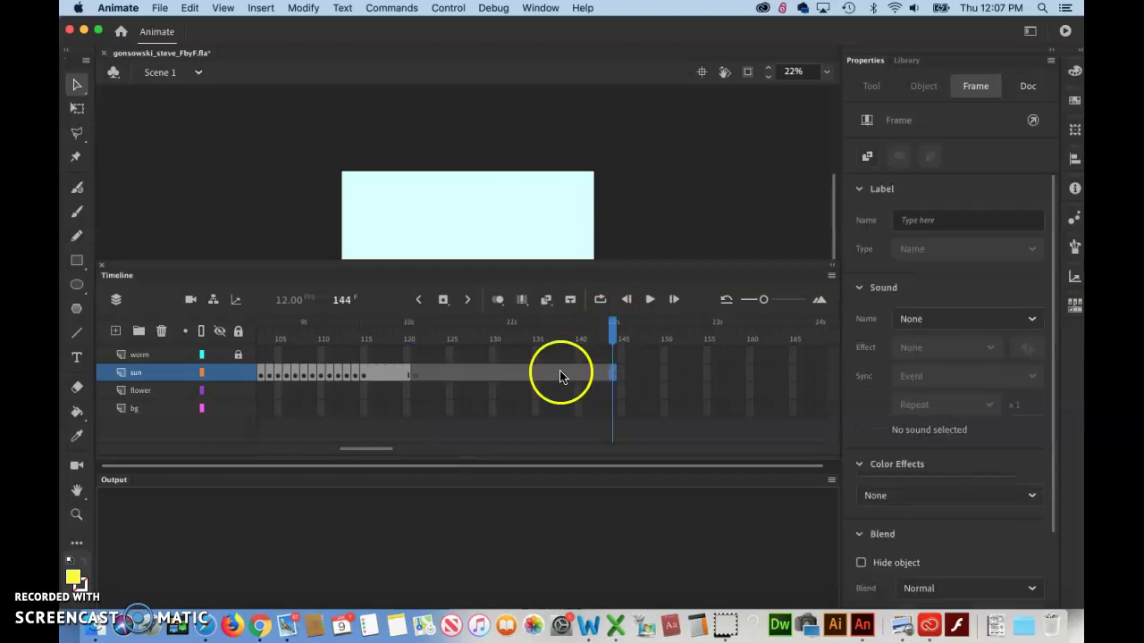
left_click_drag(610, 328, 528, 348)
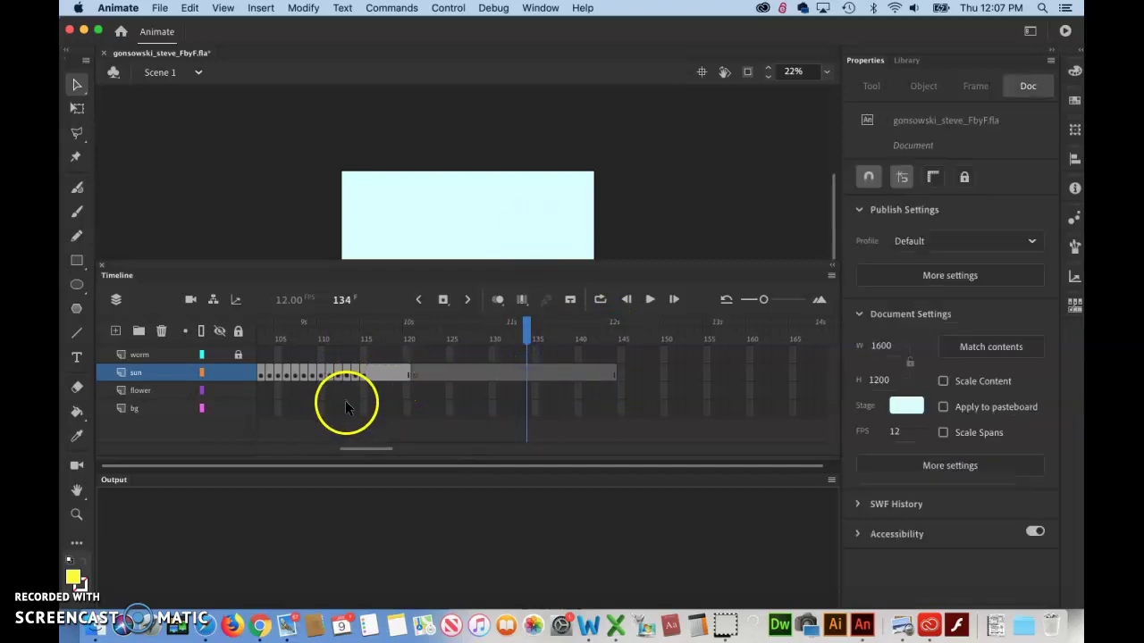
Add keyframes with F6 on the bg layer from frame 60 through frame 69
left_click_drag(527, 324, 604, 347)
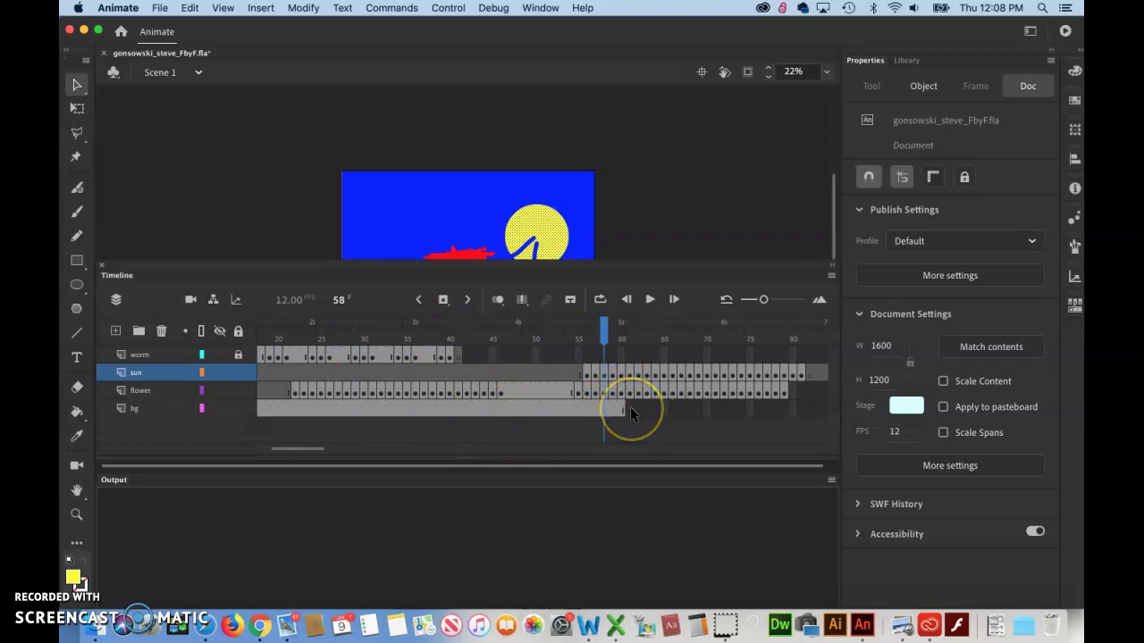
scroll(630, 411, "right", 8)
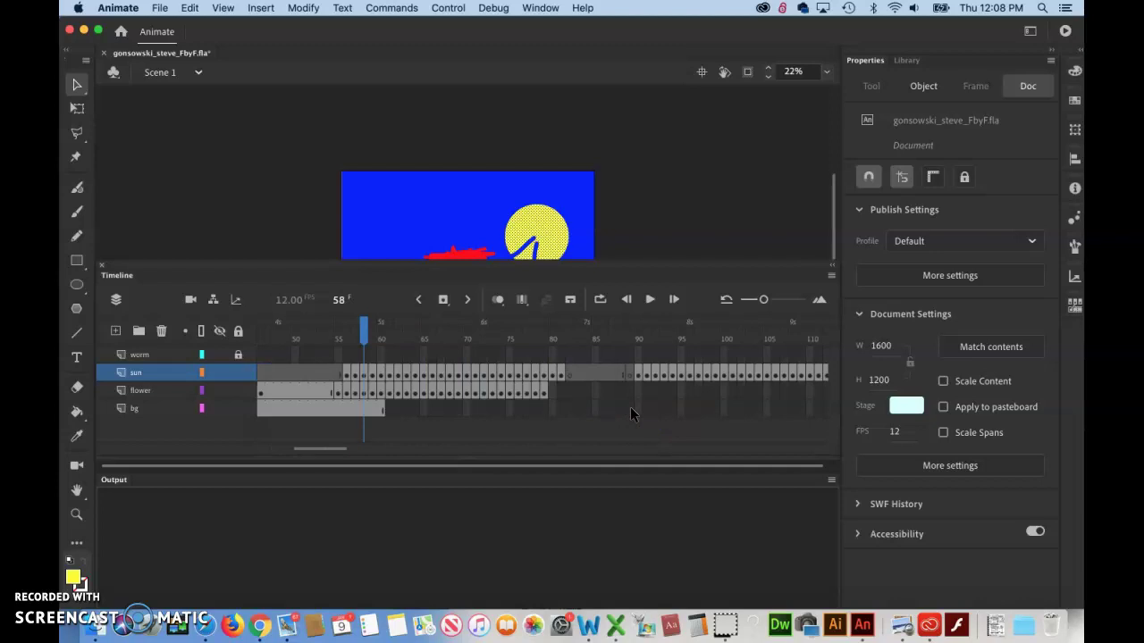
left_click_drag(630, 412, 399, 413)
left_click_drag(384, 406, 383, 408)
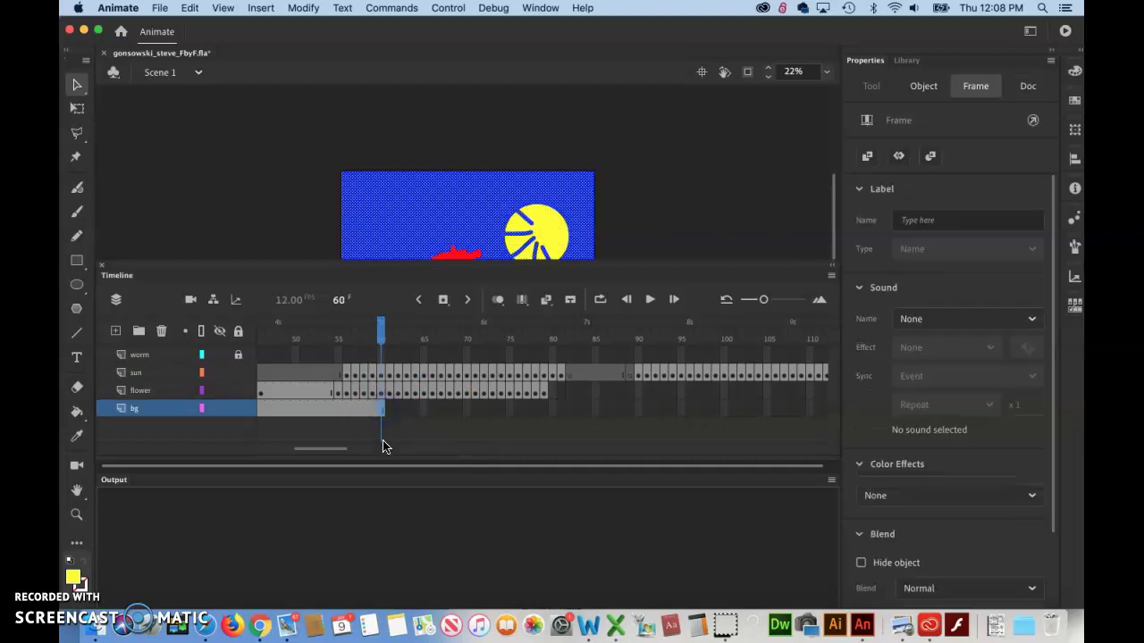
key("F6")
key("F6")
key("F6")
key("F6")
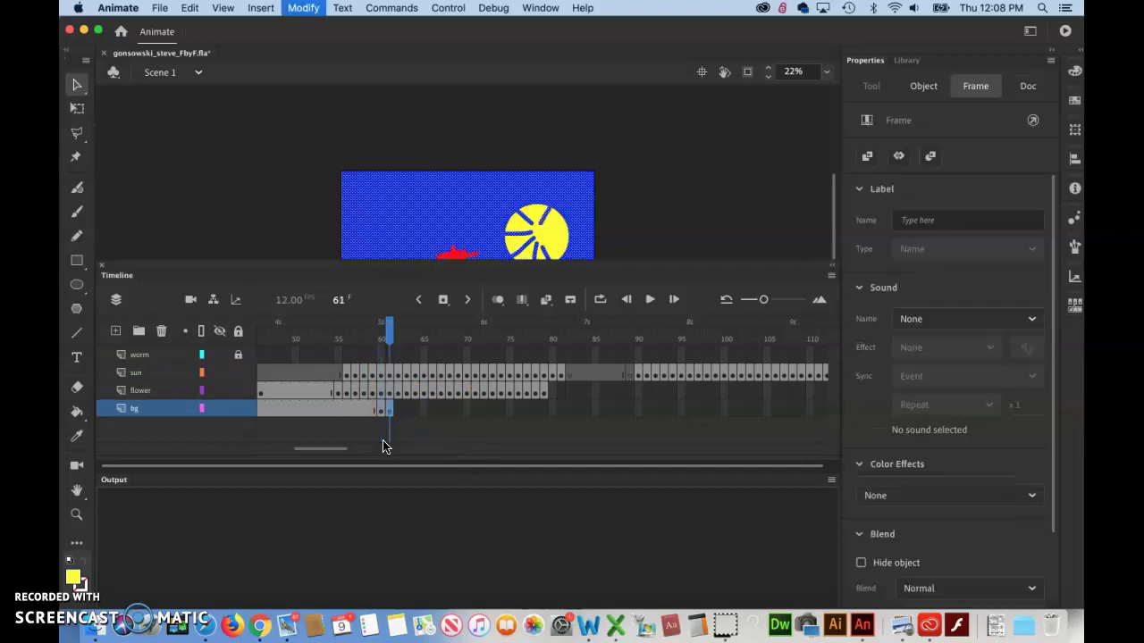
key("F6")
key("F6")
key("F6")
key("F6")
key("F6")
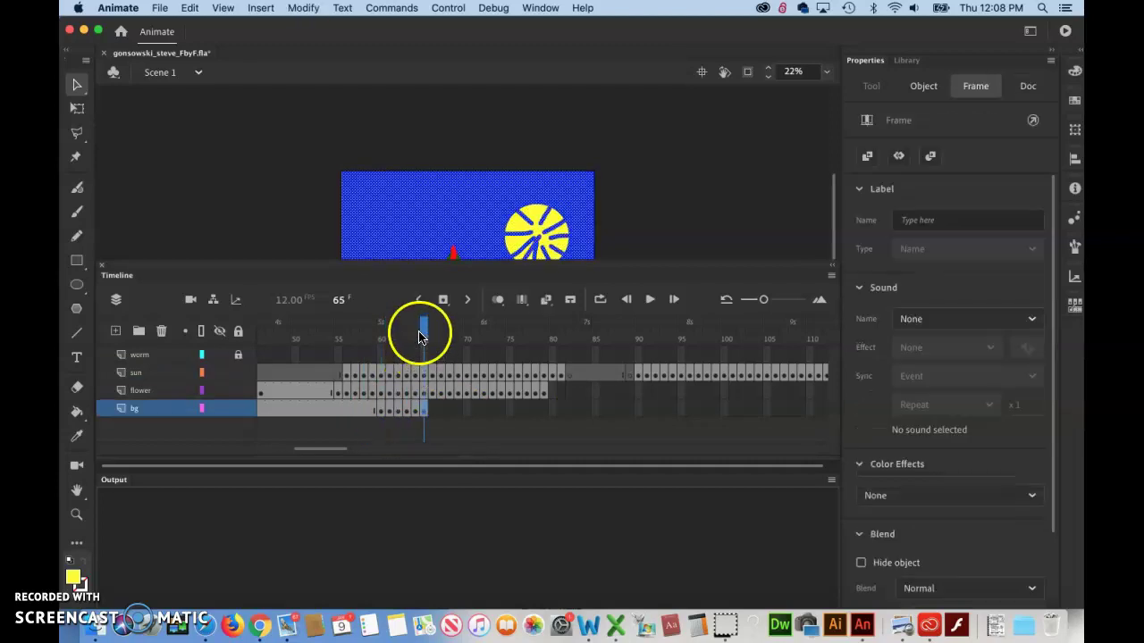
key("F6")
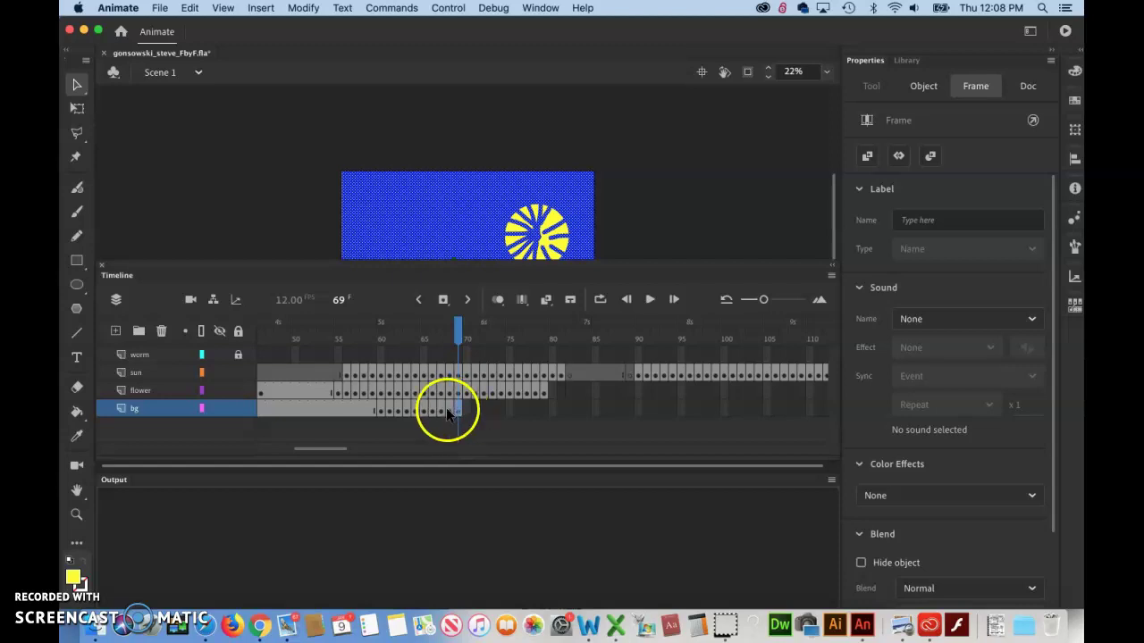
Remove the bg frames from 60 onward with Shift+F5, then end the bg span at frame 59 with F5
left_click(440, 409)
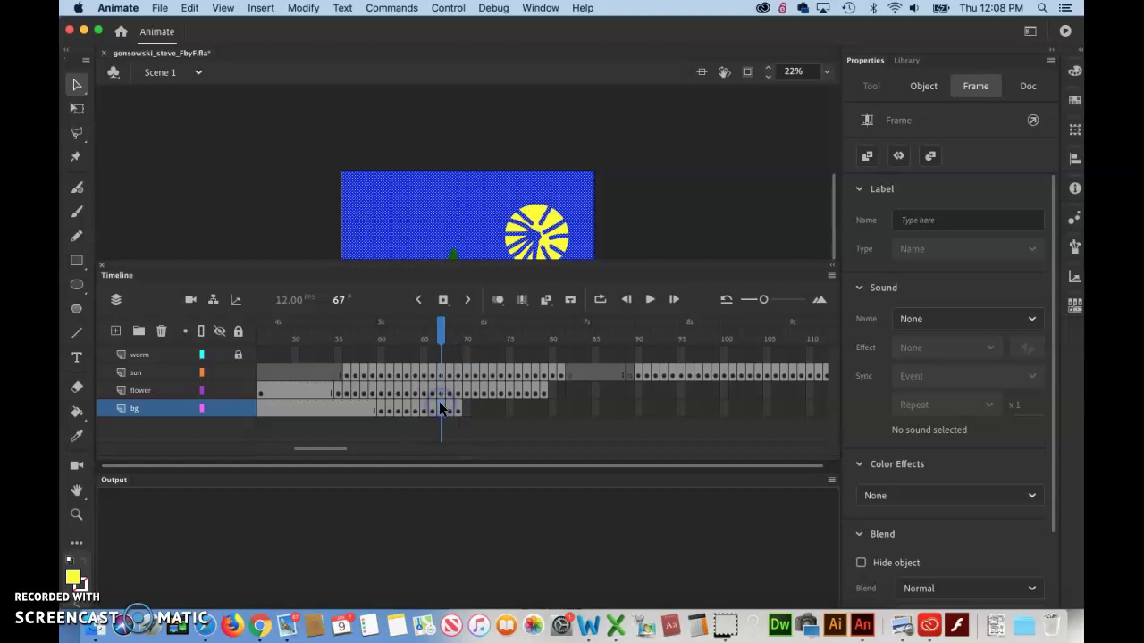
left_click(432, 408)
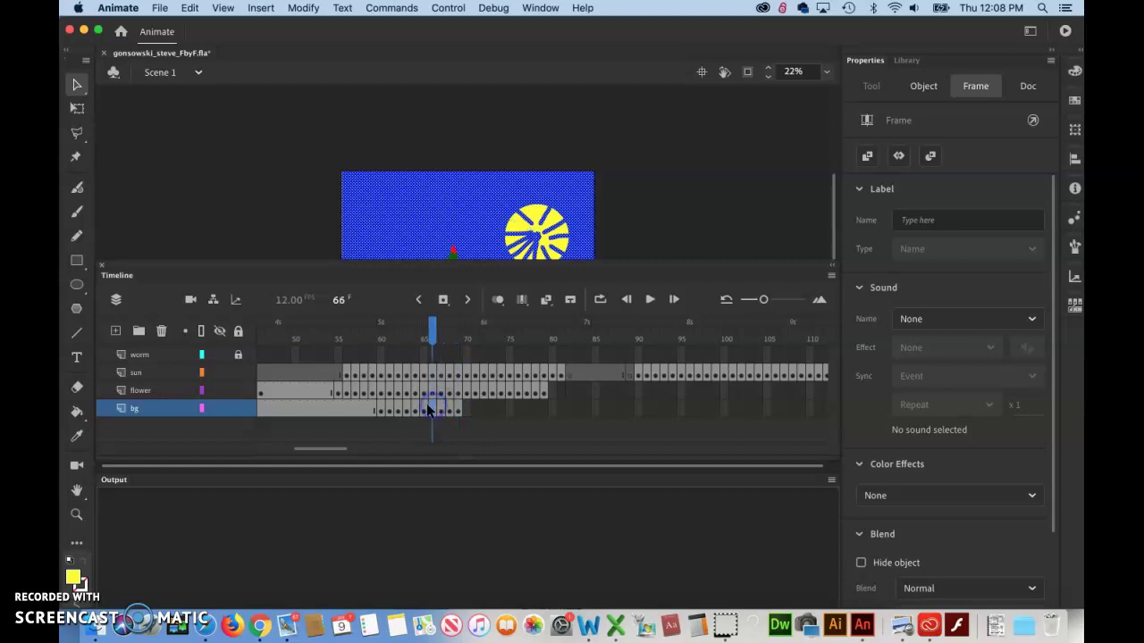
left_click(423, 408)
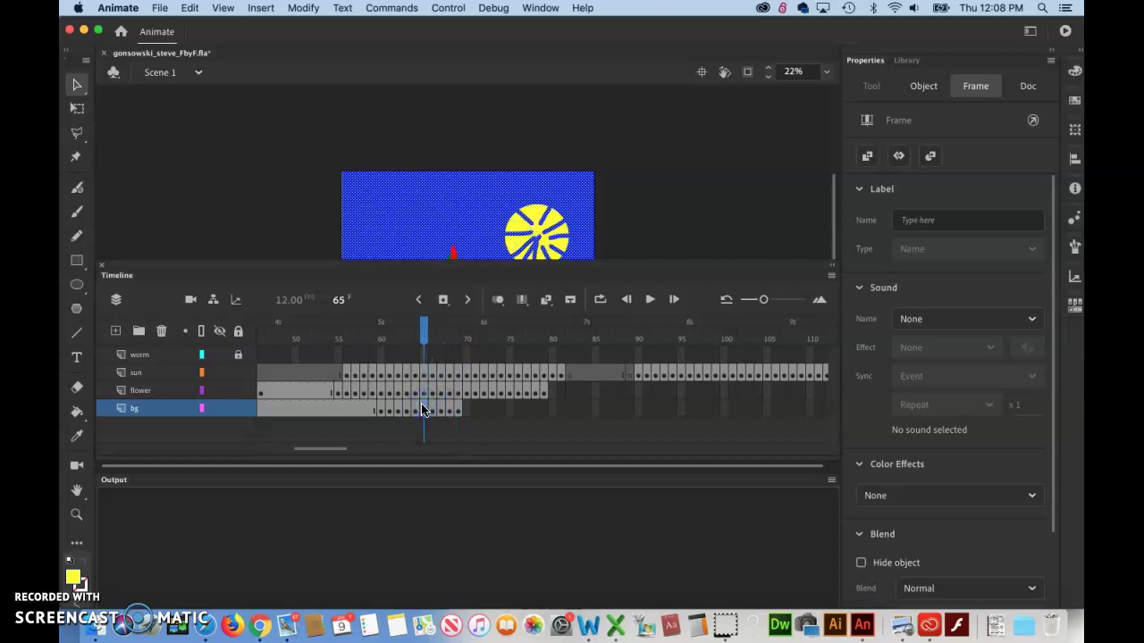
key("period")
key("period")
key("shift+F5")
key("comma")
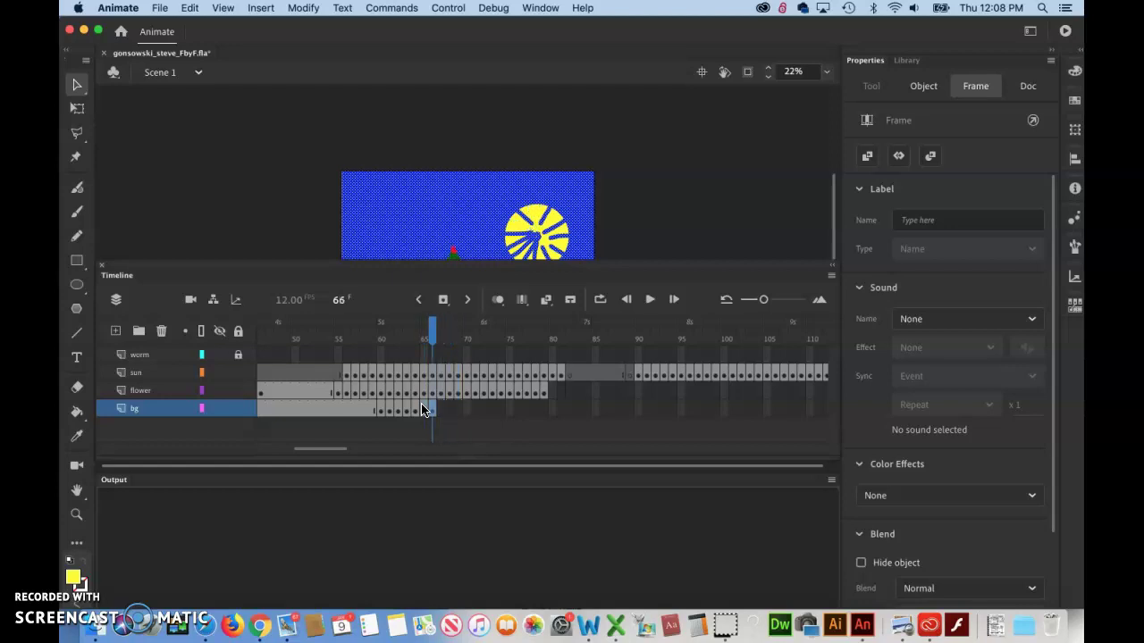
left_click(381, 408)
left_click_drag(382, 408, 434, 410)
key("shift+F5")
left_click_drag(389, 420, 366, 430)
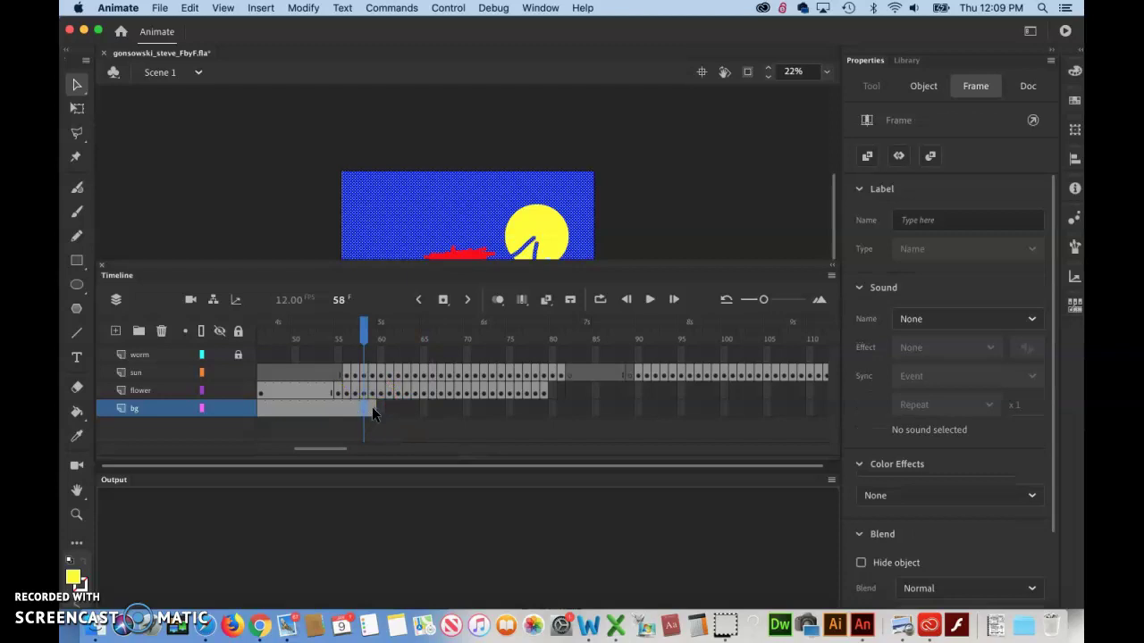
left_click(372, 410)
key("F5")
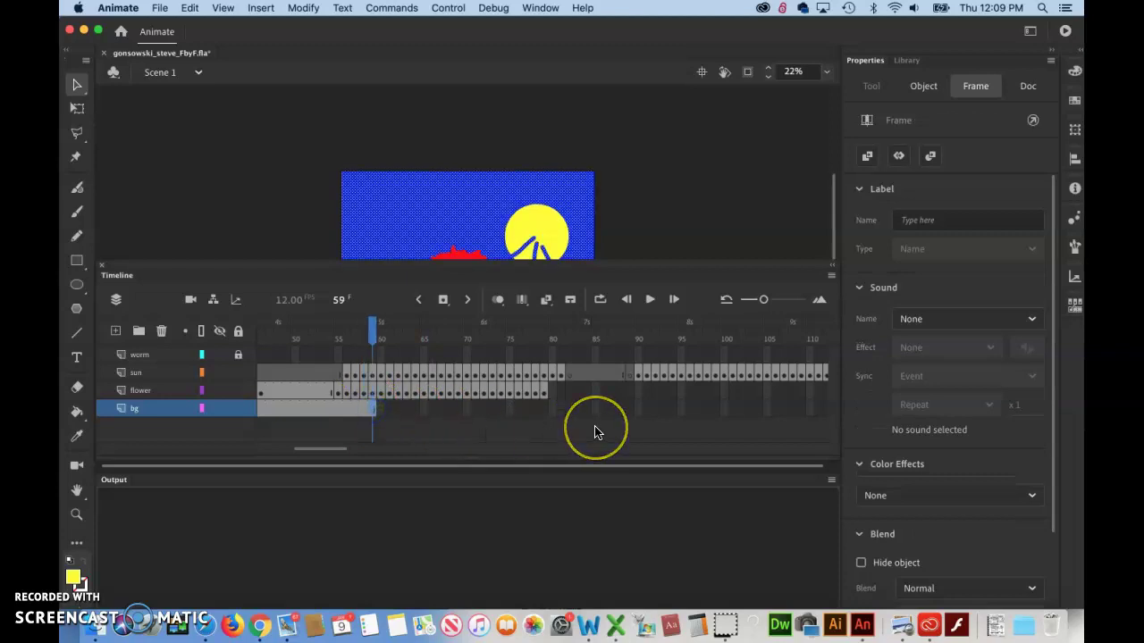
Select frame 144 on the flower and bg layers and insert frames so both reach 144
scroll(596, 432, "right", 10)
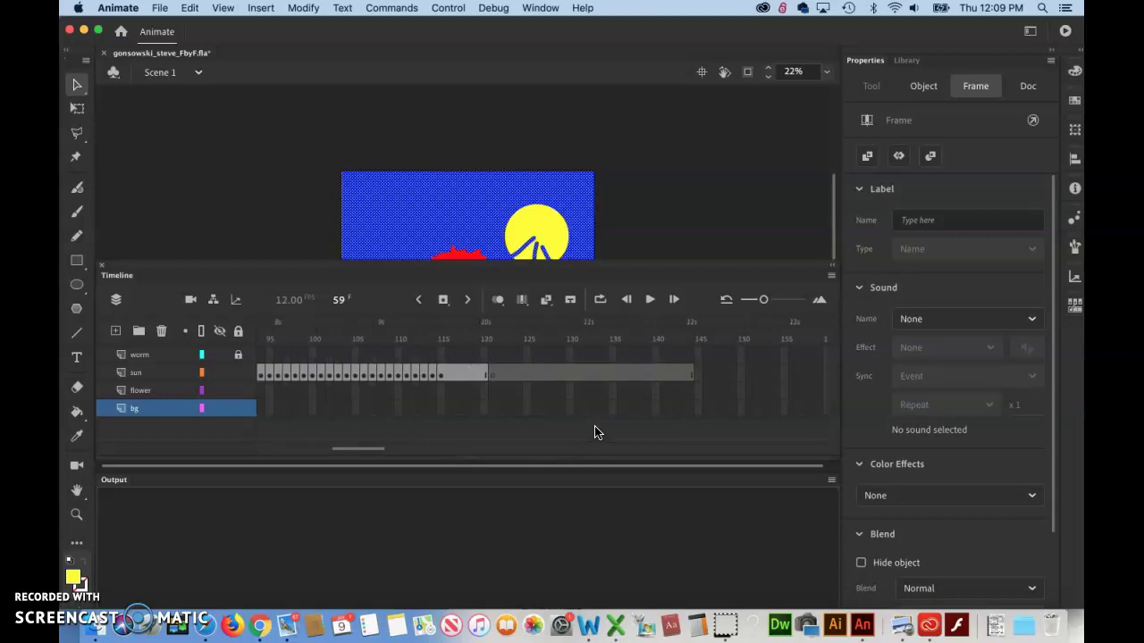
mouse_move(597, 432)
left_mouse_down()
mouse_move(689, 408)
mouse_move(689, 396)
mouse_move(690, 413)
left_mouse_up()
left_click(689, 404)
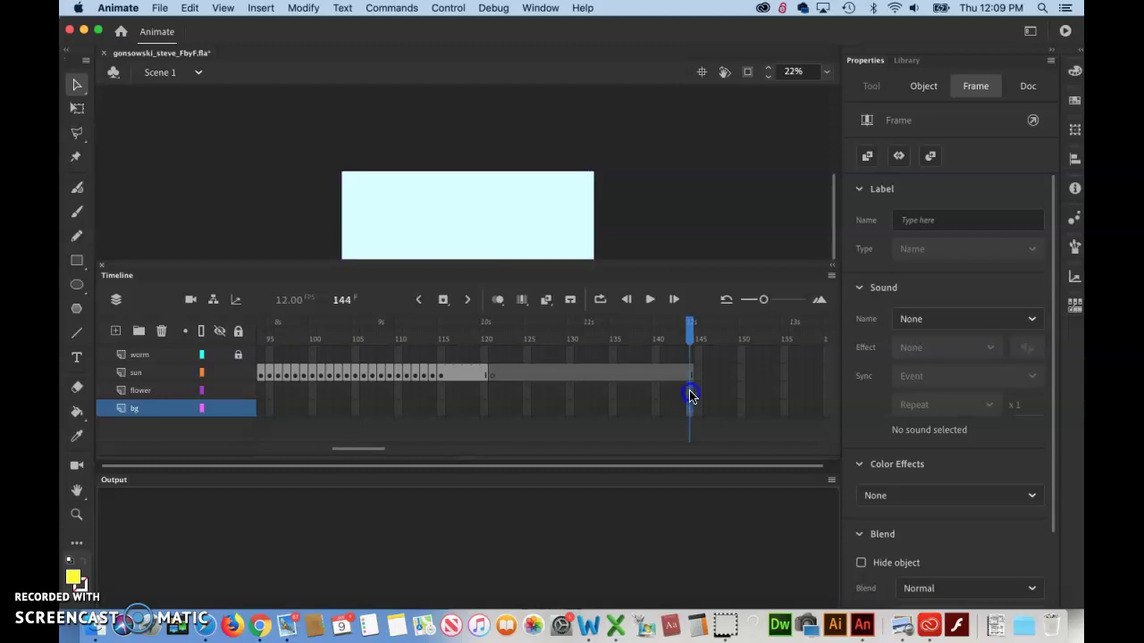
left_click(689, 393)
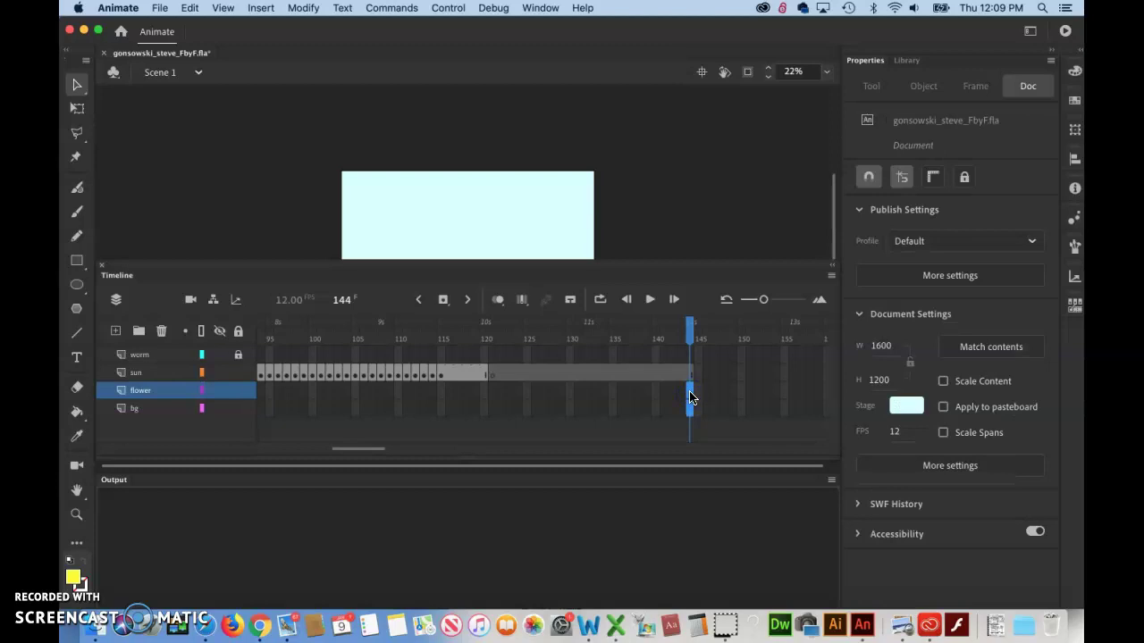
left_click(689, 398, "shift")
left_click_drag(689, 331, 515, 382)
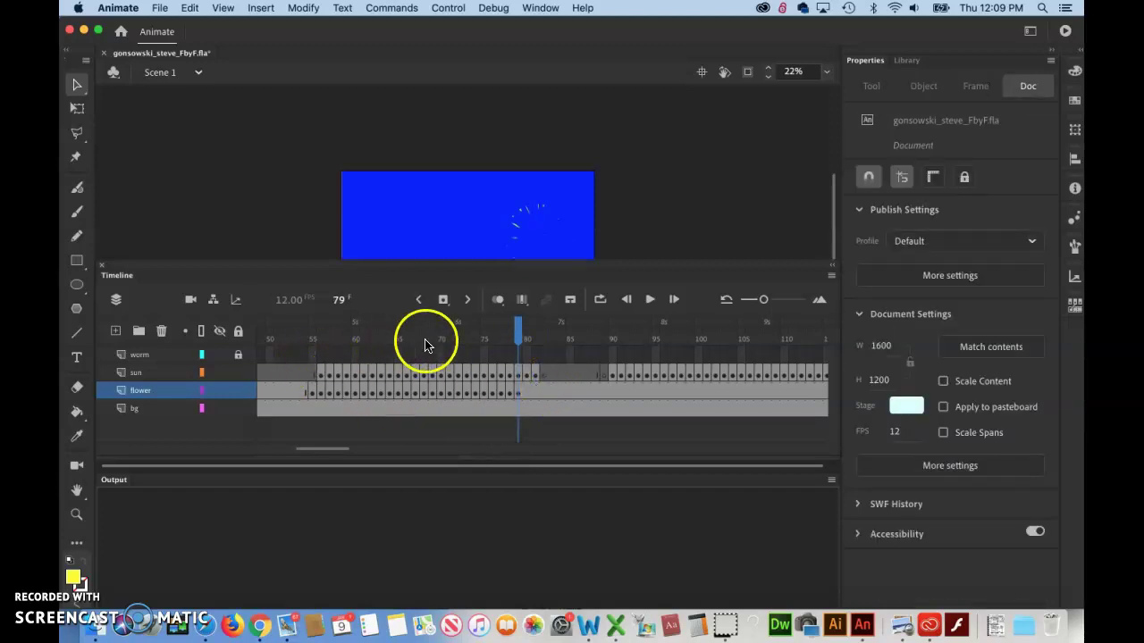
Scrub past the sun at 77 and flower at 55, lower the timeline, and preview to frame 81
left_click_drag(518, 327, 500, 327)
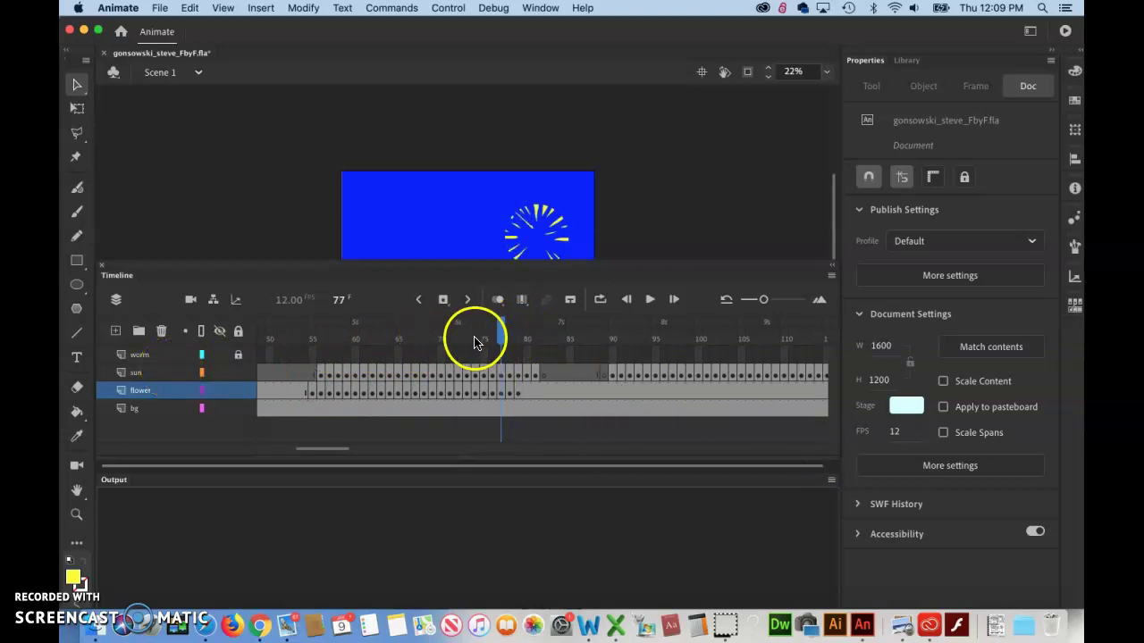
left_click_drag(441, 328, 533, 333)
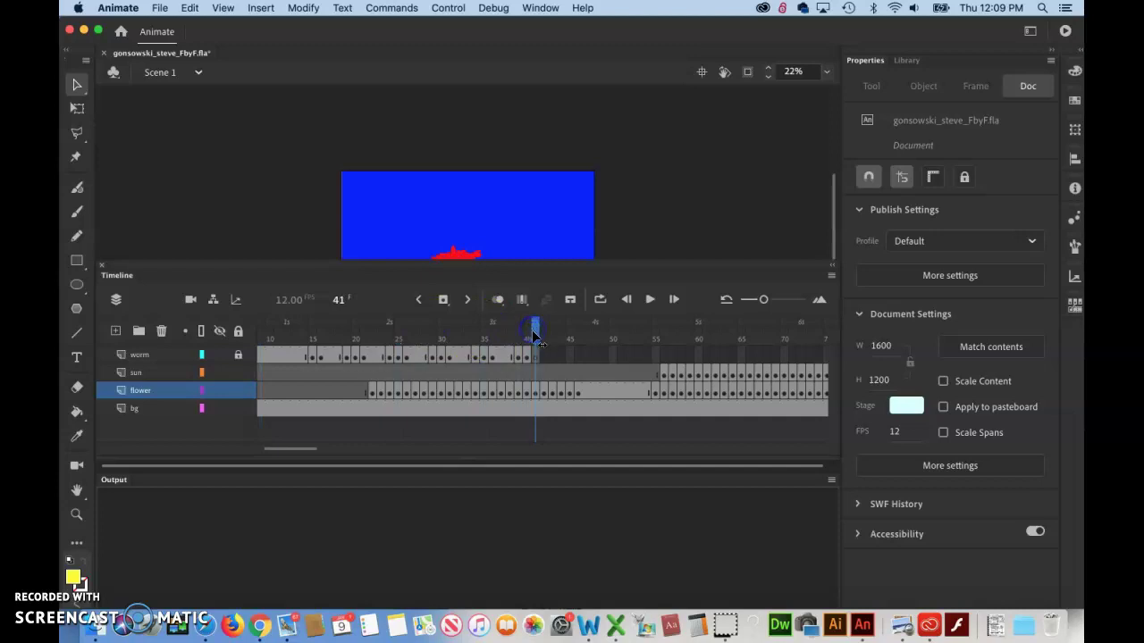
scroll(580, 369, "right", 10)
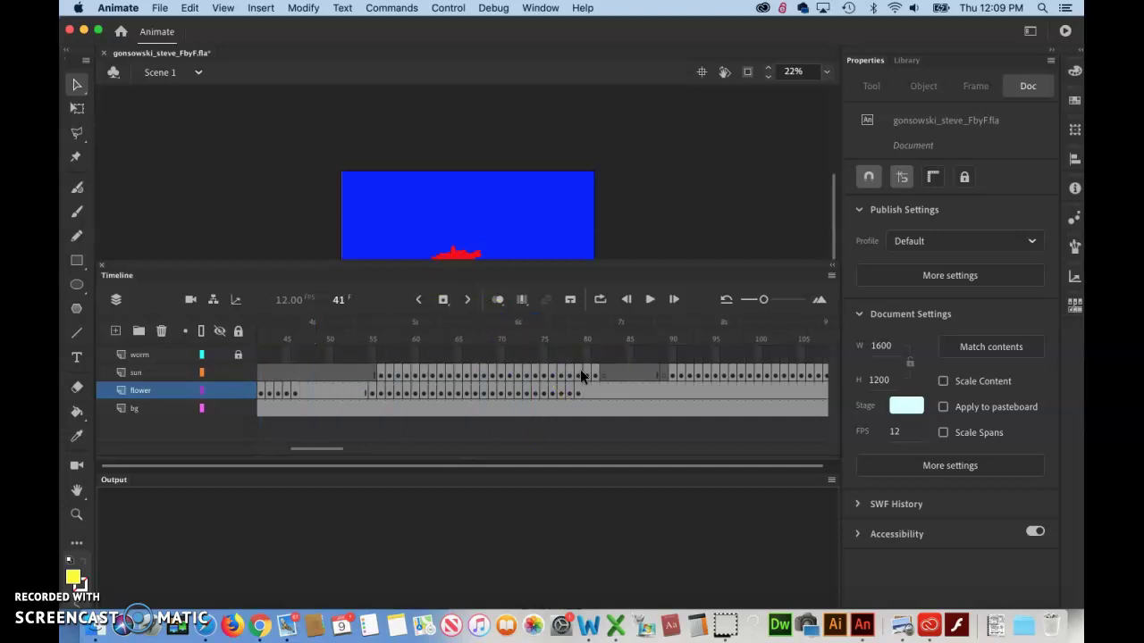
scroll(580, 375, "left", 10)
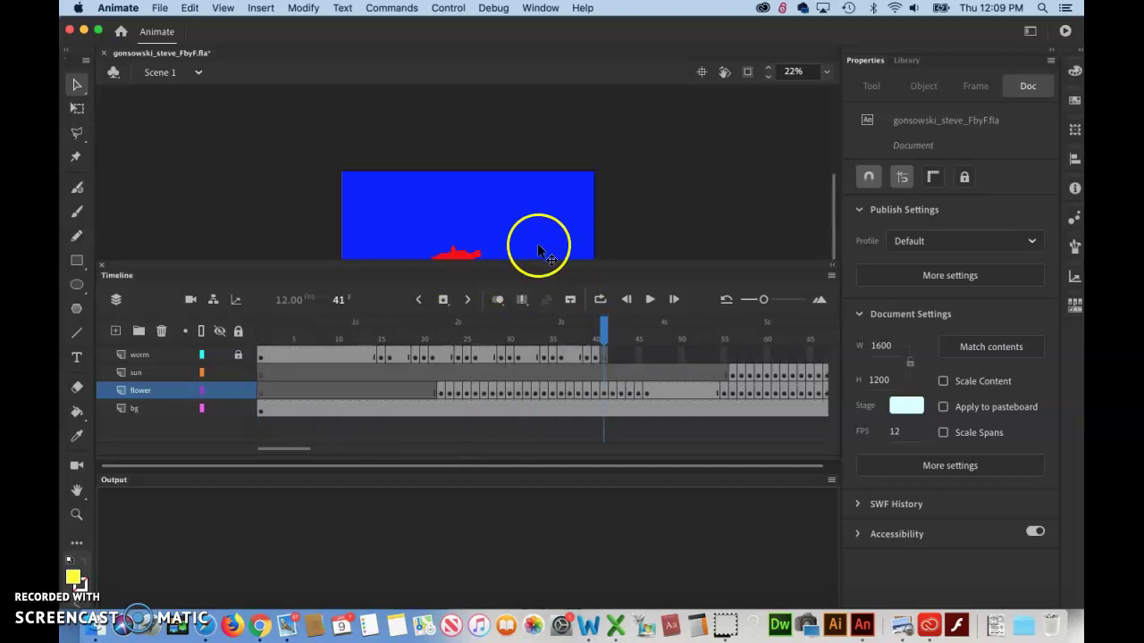
left_click_drag(515, 266, 530, 354)
left_click_drag(614, 416, 821, 472)
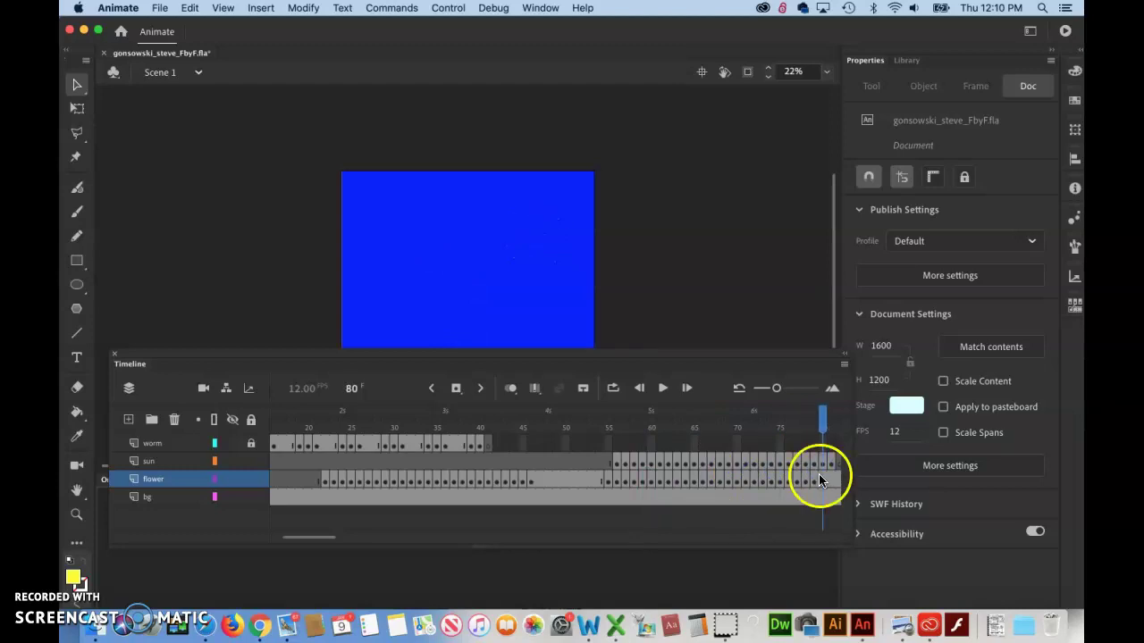
Select flower frame 80 and scrub the timeline around it to review the flower layer
left_click(818, 480)
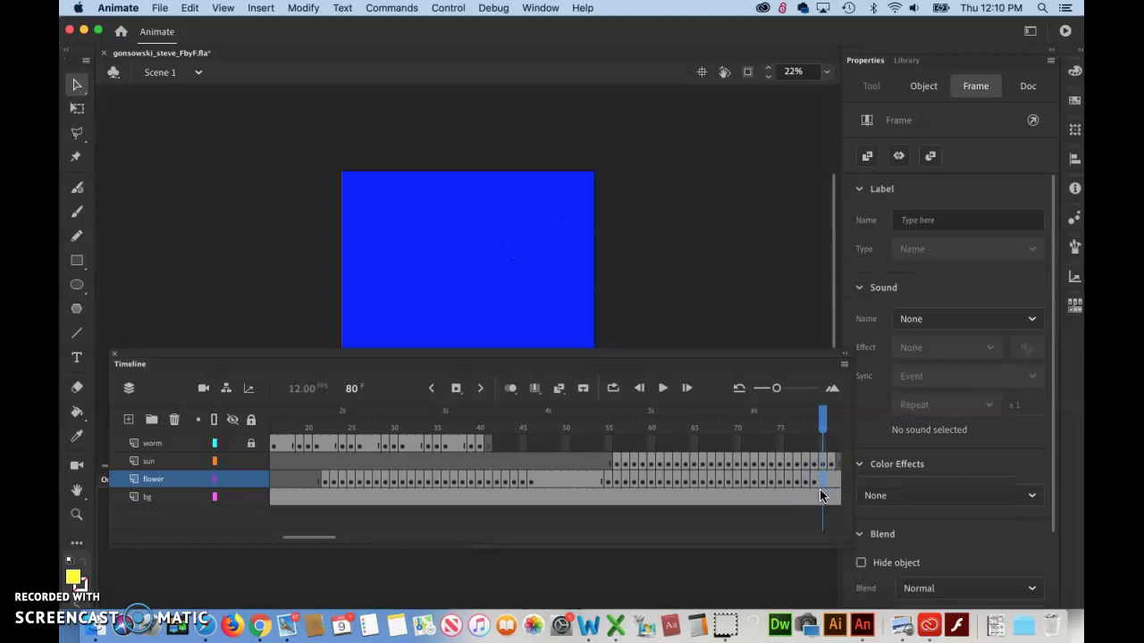
left_click_drag(817, 467, 457, 482)
scroll(457, 483, "left", 3)
left_click_drag(540, 478, 648, 493)
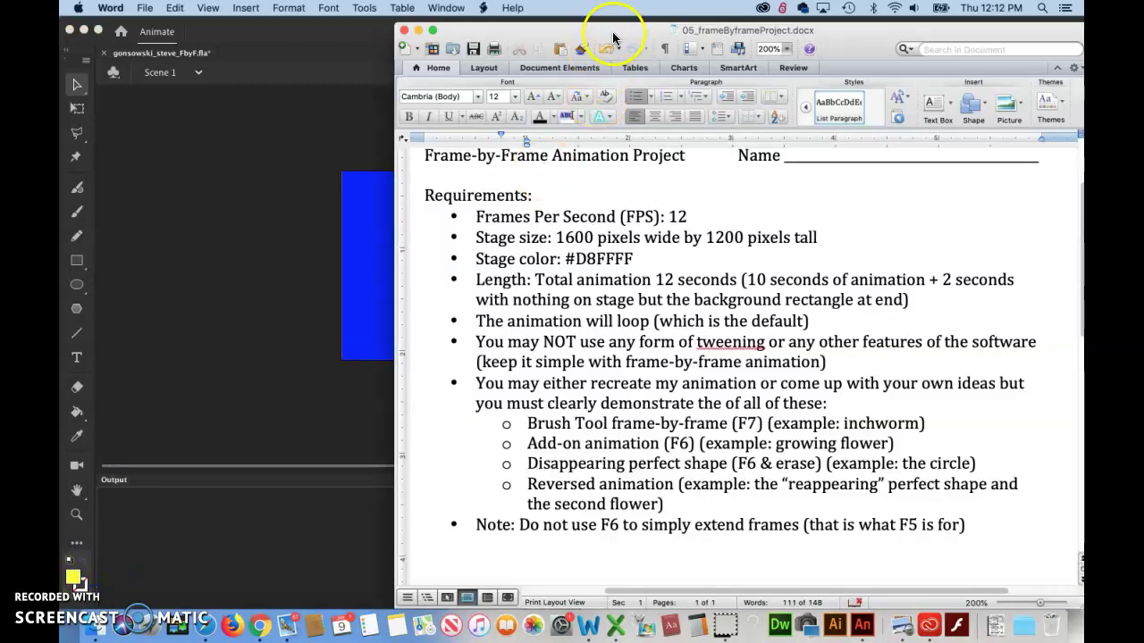
Delete the words 'at end' from the Length bullet in the requirements document
left_click_drag(613, 36, 587, 31)
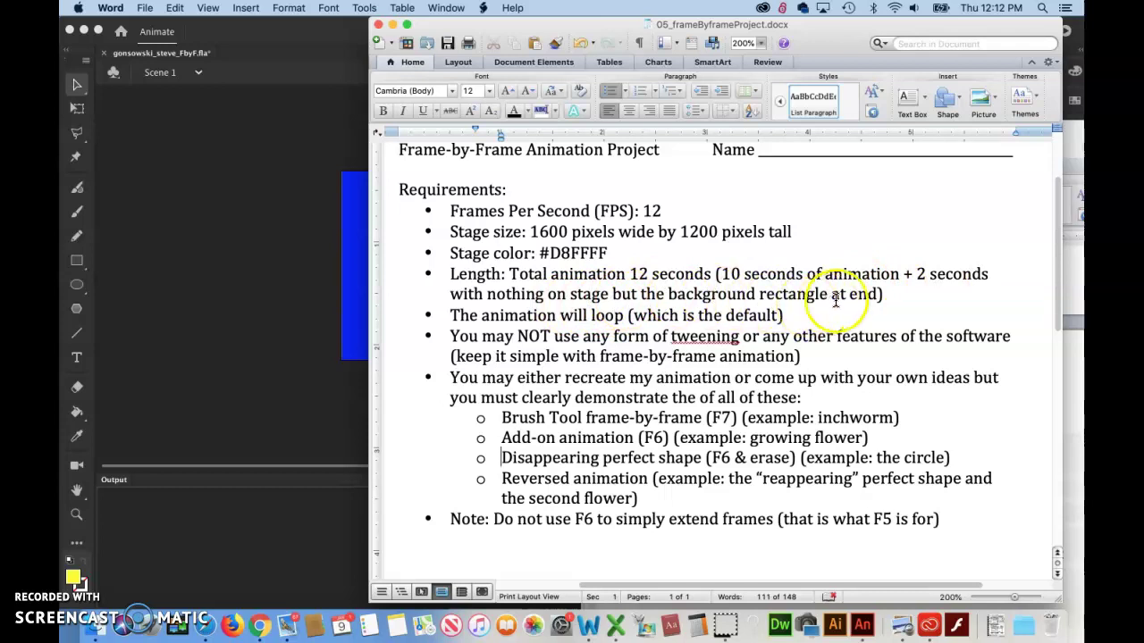
left_click_drag(831, 295, 880, 295)
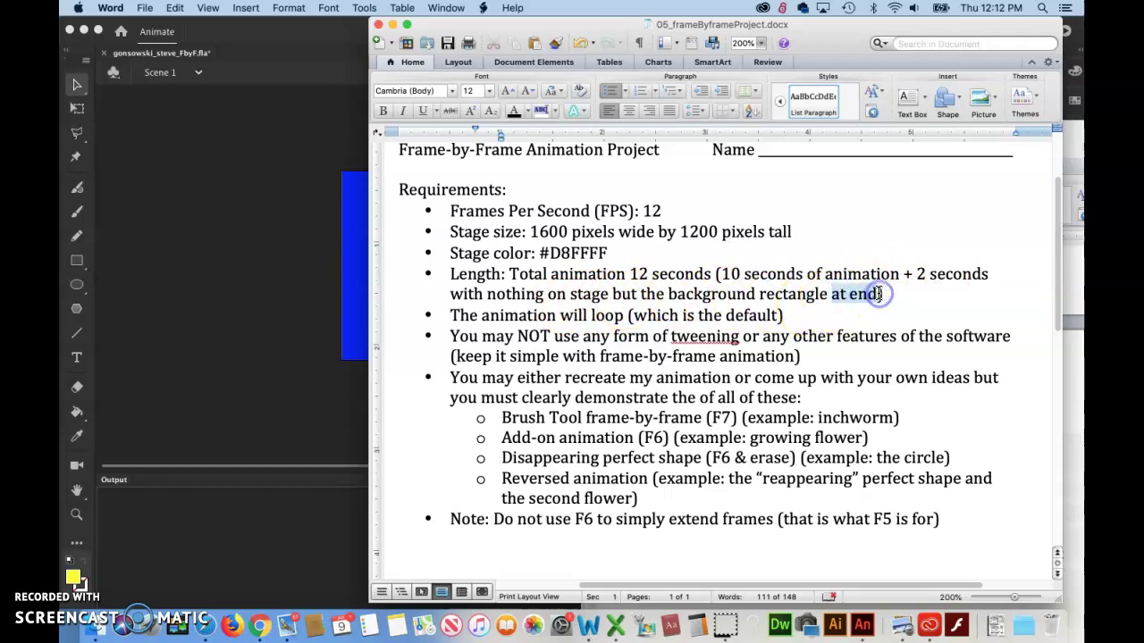
key("BackSpace")
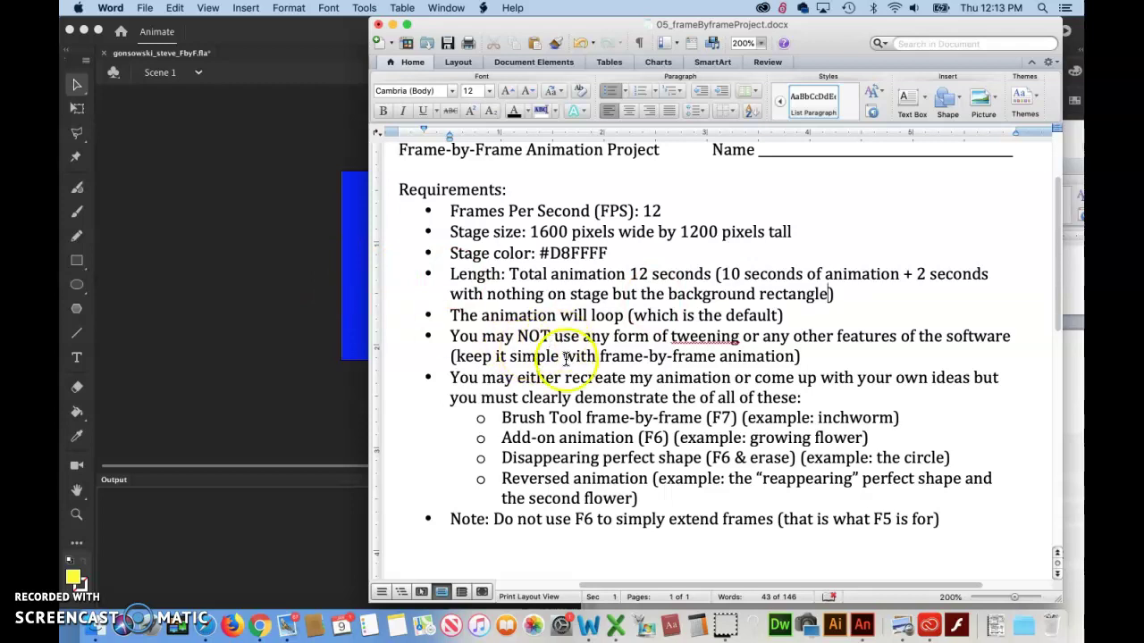
Run Test Movie (Cmd+Return) in Animate to export and play the SWF
left_click(255, 361)
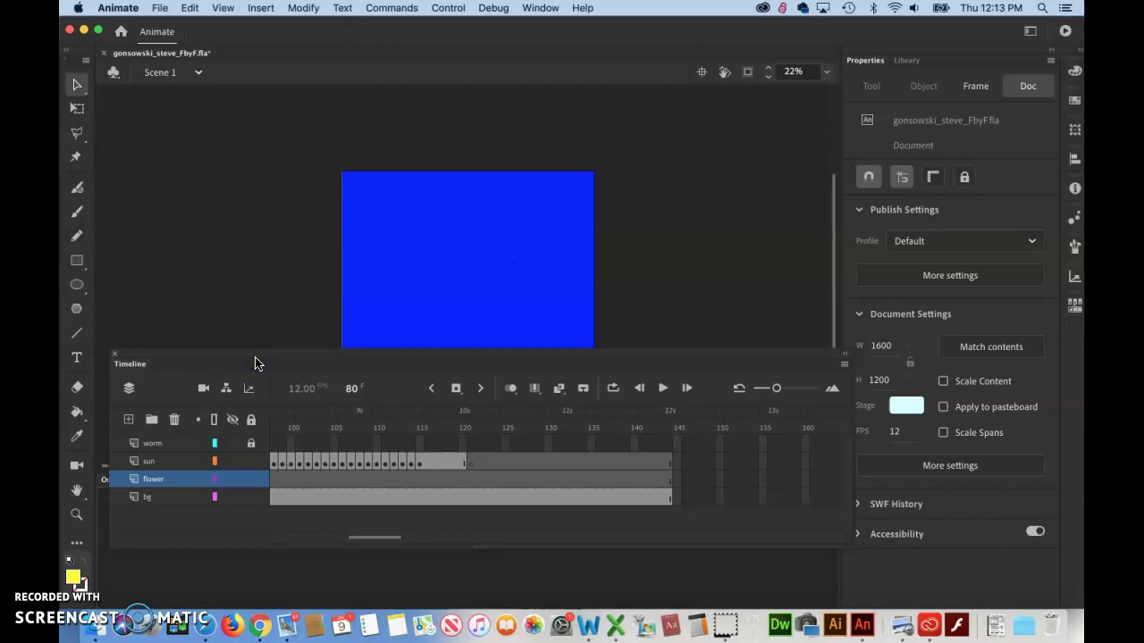
key("super+Return")
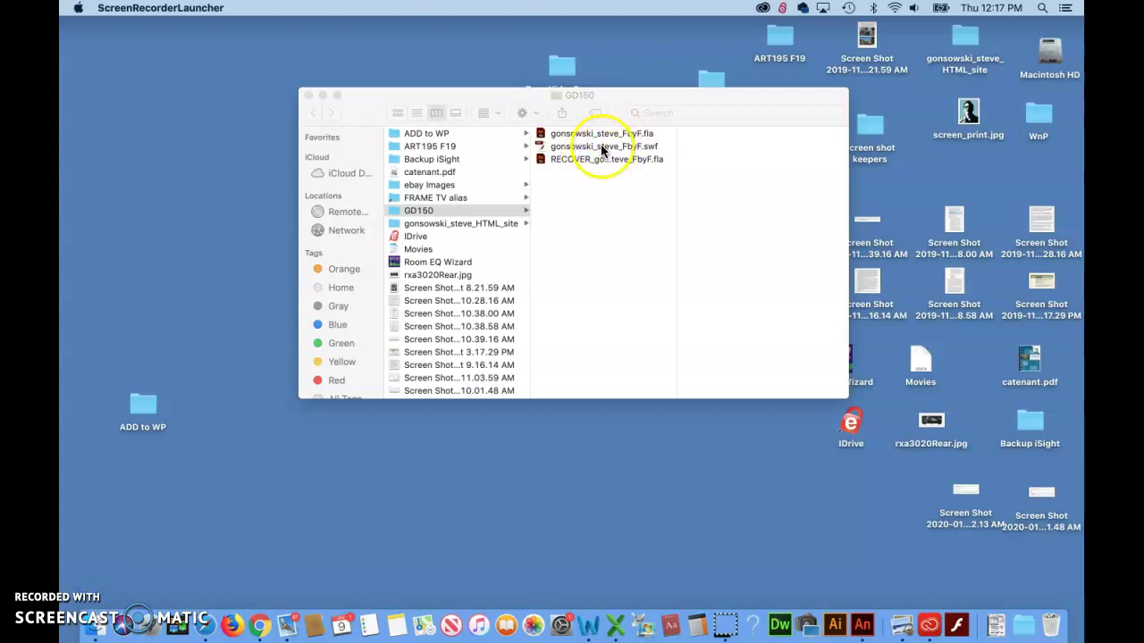
Select the exported .swf, the .fla source and the RECOVER backup in GD150, then deselect
left_click(600, 150)
left_click(600, 149)
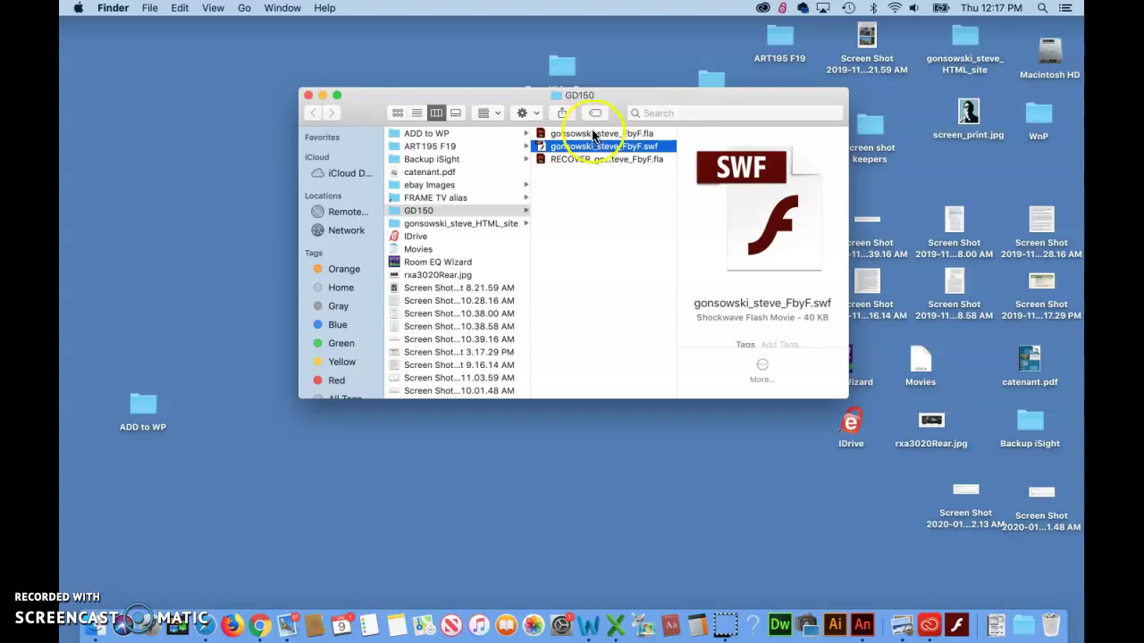
left_click(592, 134)
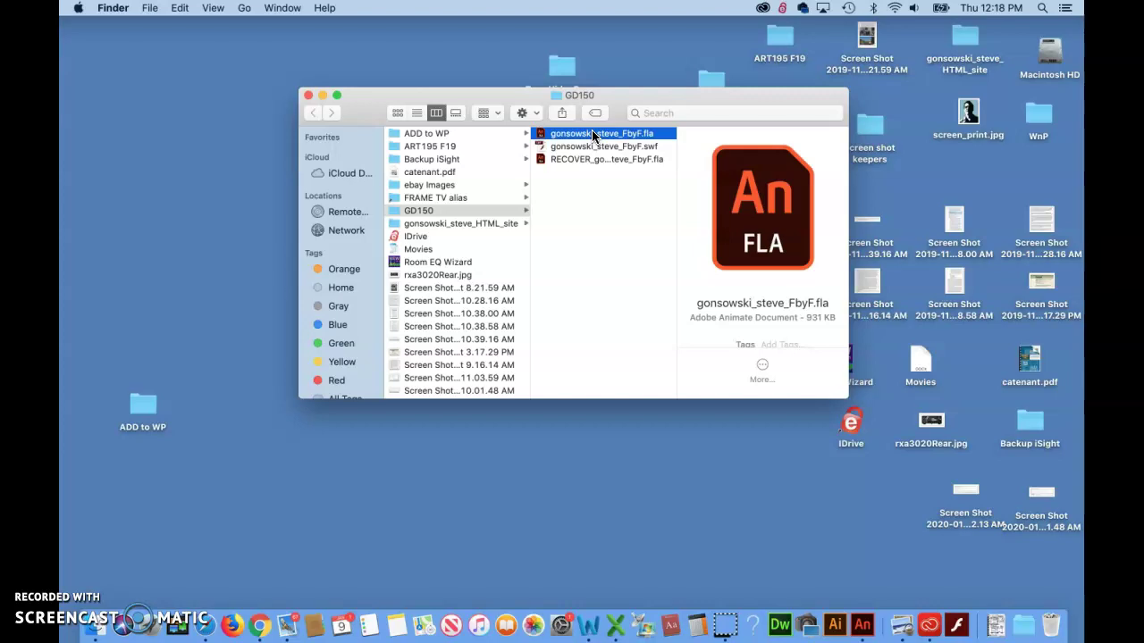
left_click(582, 160)
left_click(574, 158)
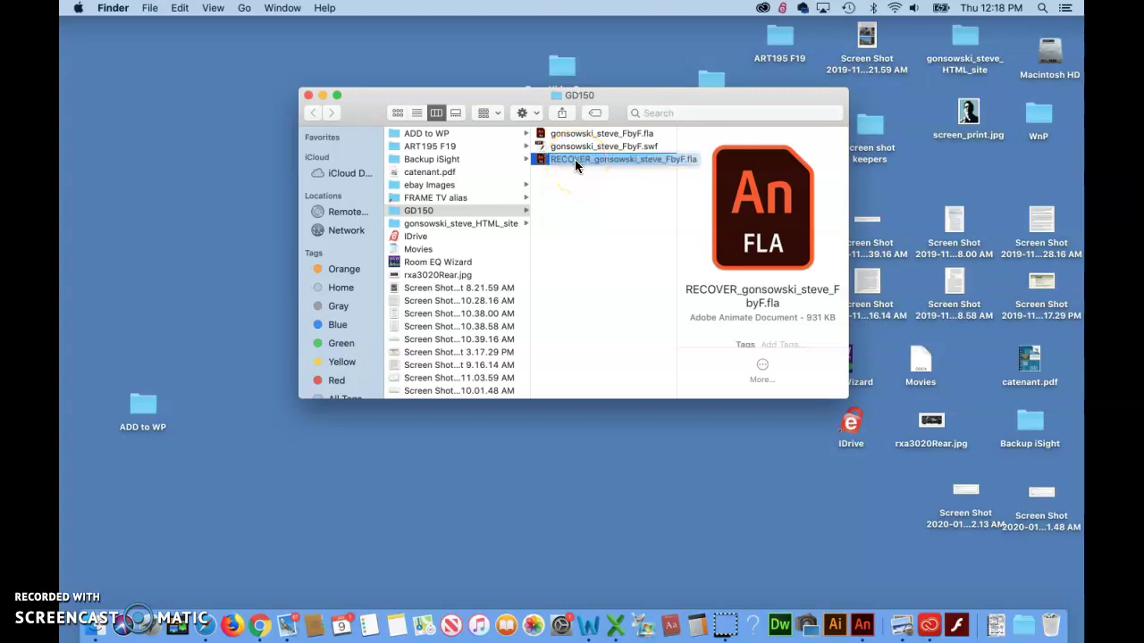
left_click(575, 200)
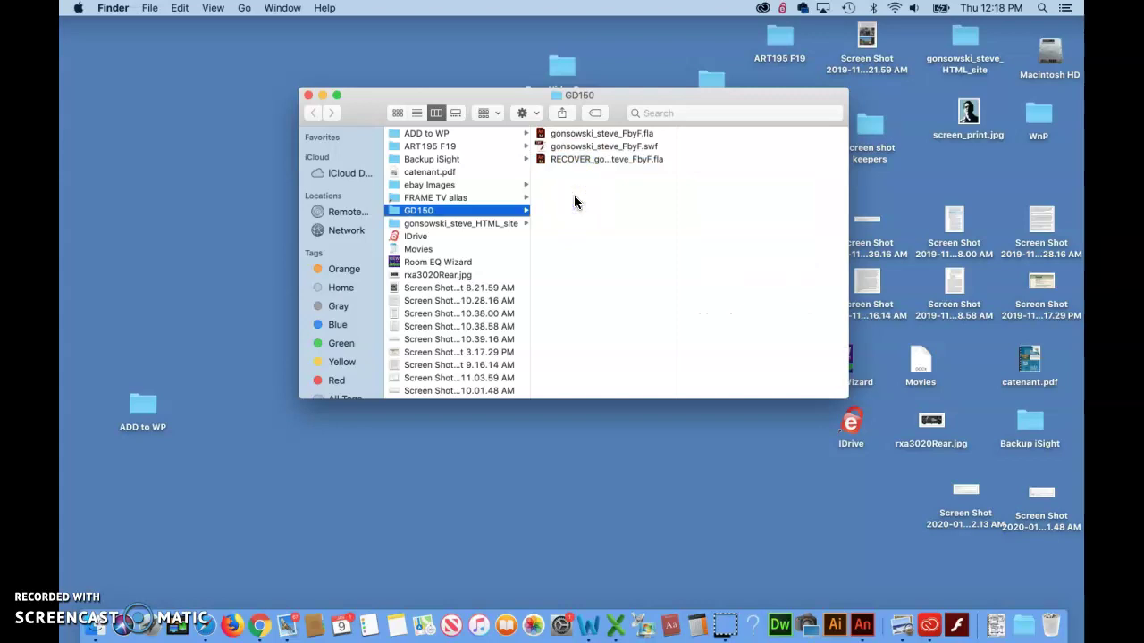